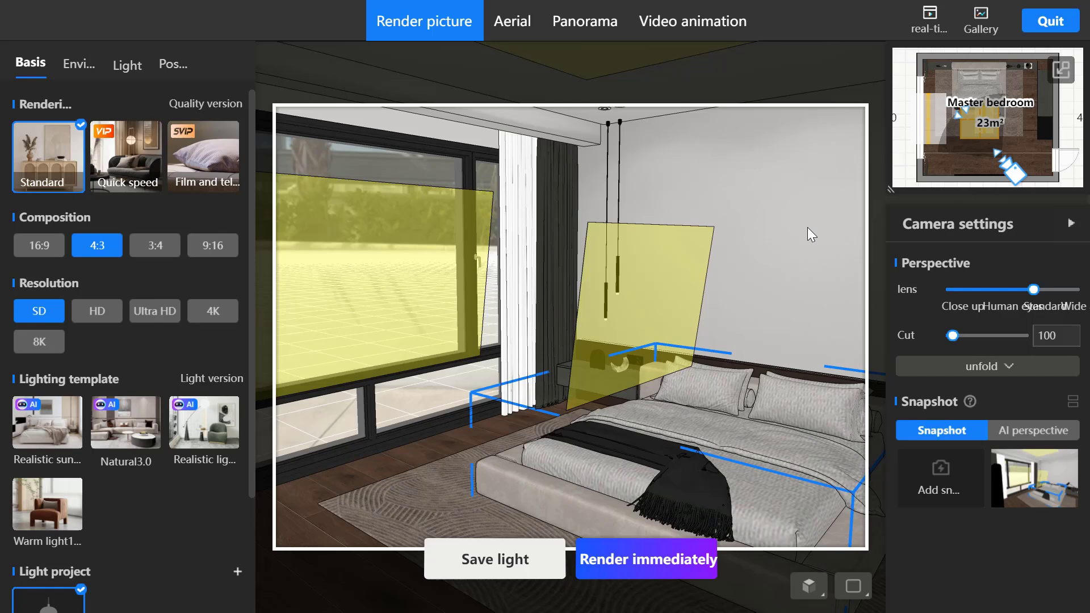
- Look through the environment, light and post-production settings and return to the basic render settings
{"action": "left_click", "coordinate": [807, 228]}
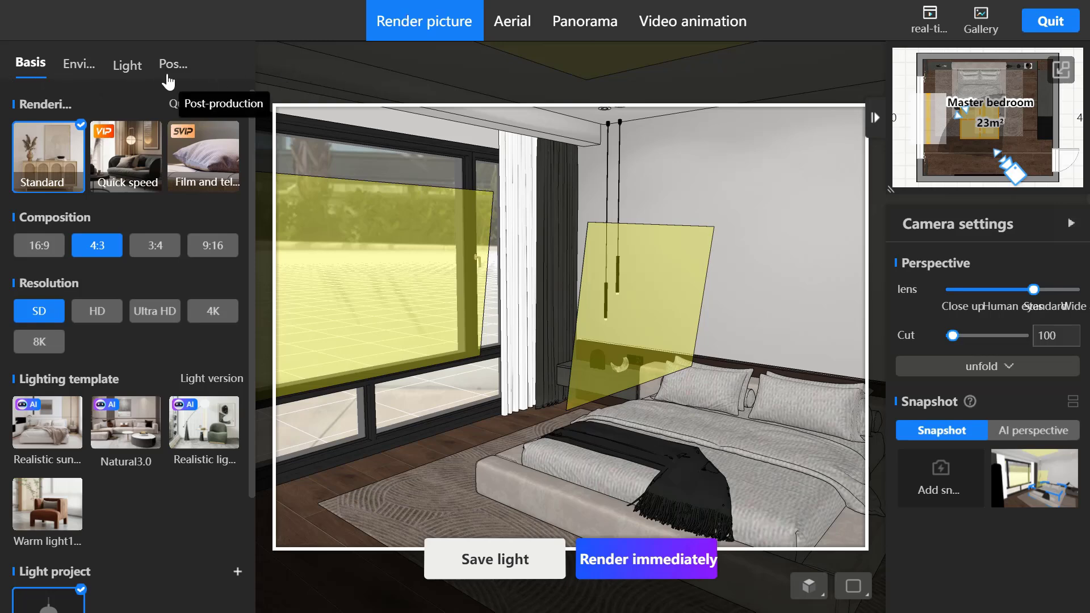
{"action": "left_click", "coordinate": [78, 65]}
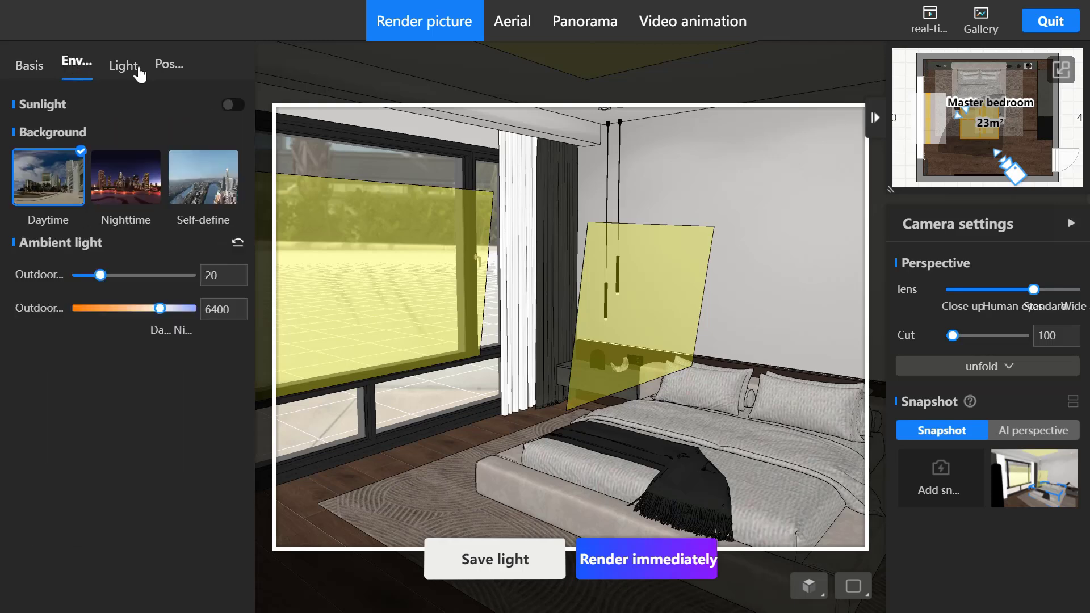
{"action": "left_click", "coordinate": [128, 67]}
{"action": "left_click", "coordinate": [179, 67]}
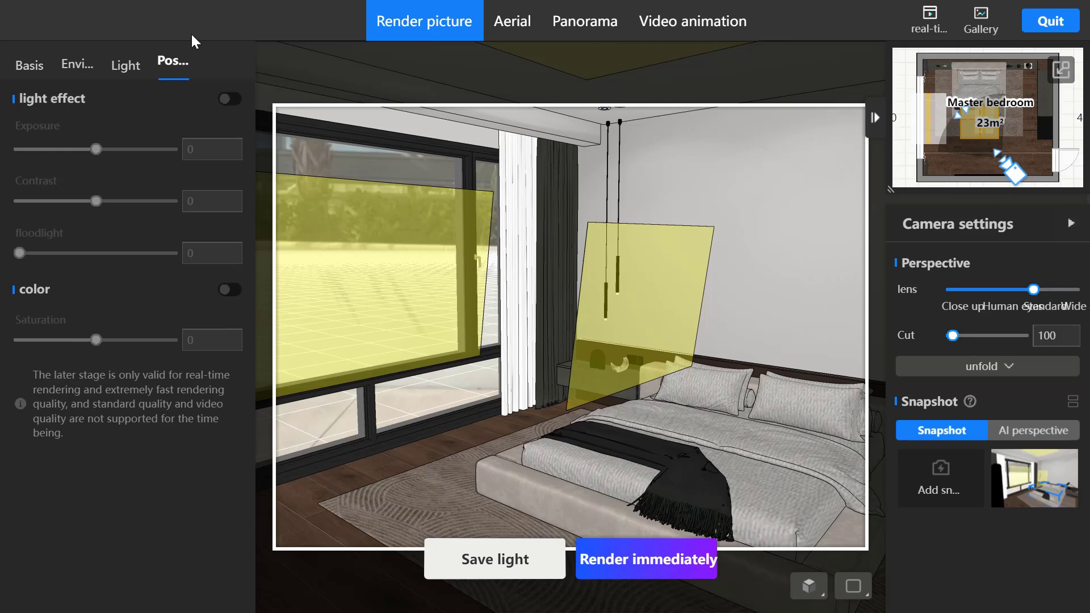
{"action": "left_click", "coordinate": [22, 66]}
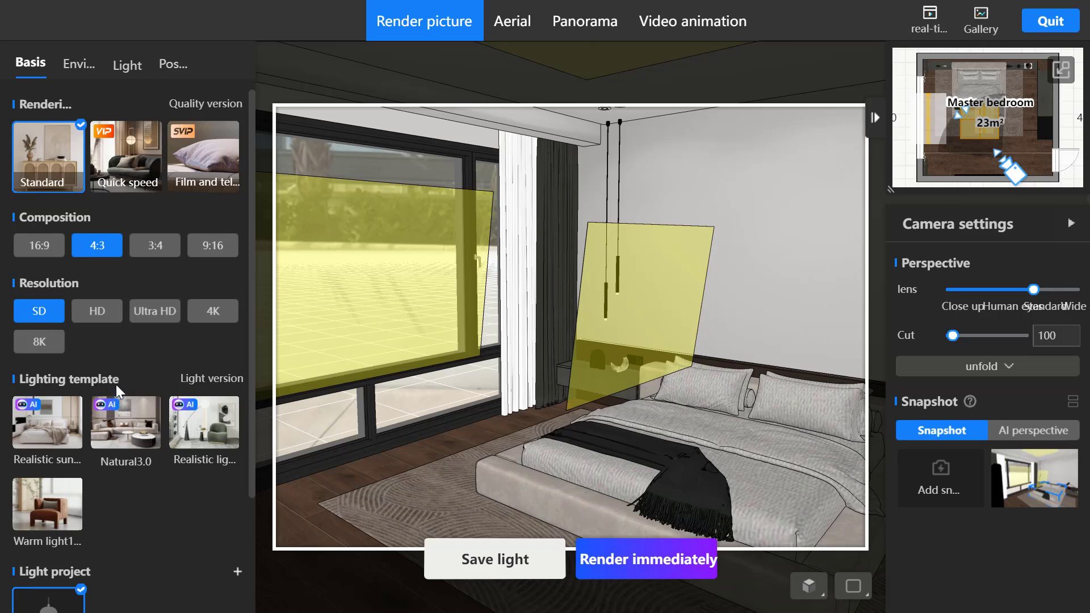
- Preview the Realistic sunlight2.0, Natural3.0, Realistic light and shadow1.0 and Warm light1.0 templates, and review their descriptions in the WPS slideshow
{"action": "mouse_move", "coordinate": [50, 435]}
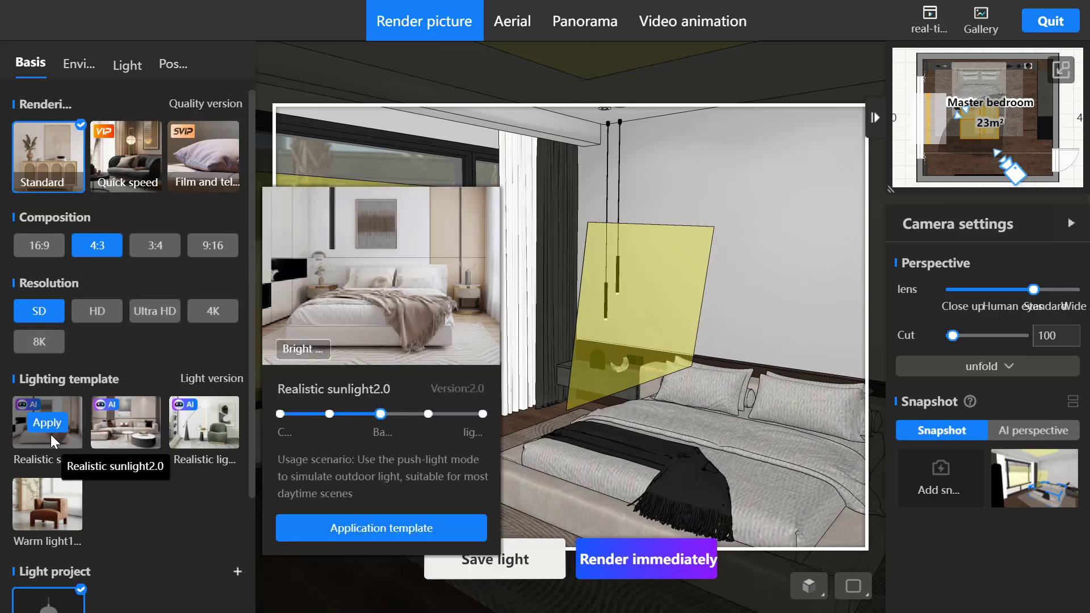
{"action": "mouse_move", "coordinate": [114, 434]}
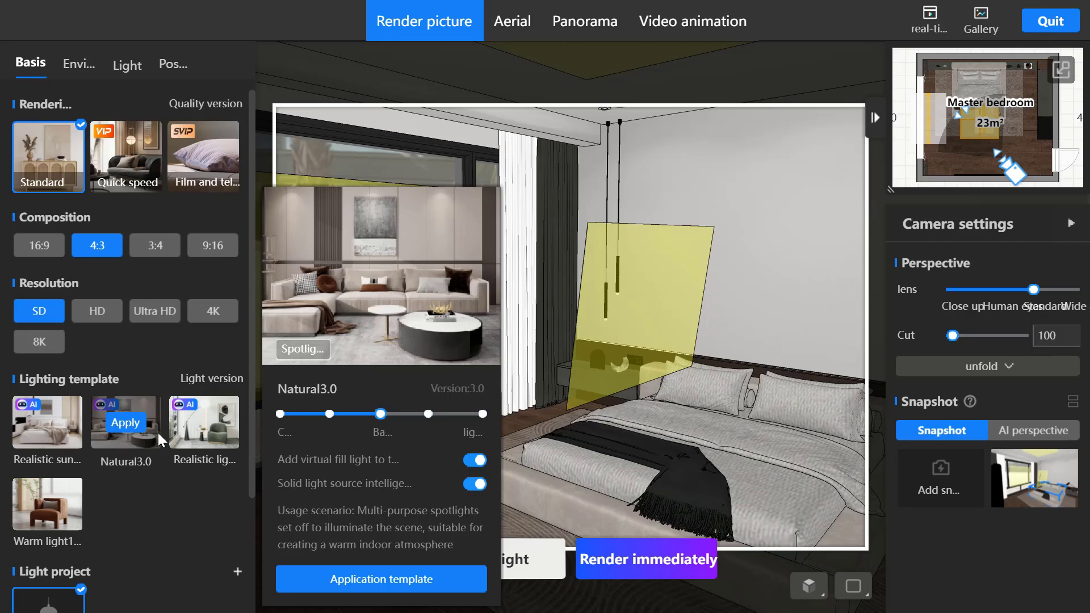
{"action": "mouse_move", "coordinate": [192, 438]}
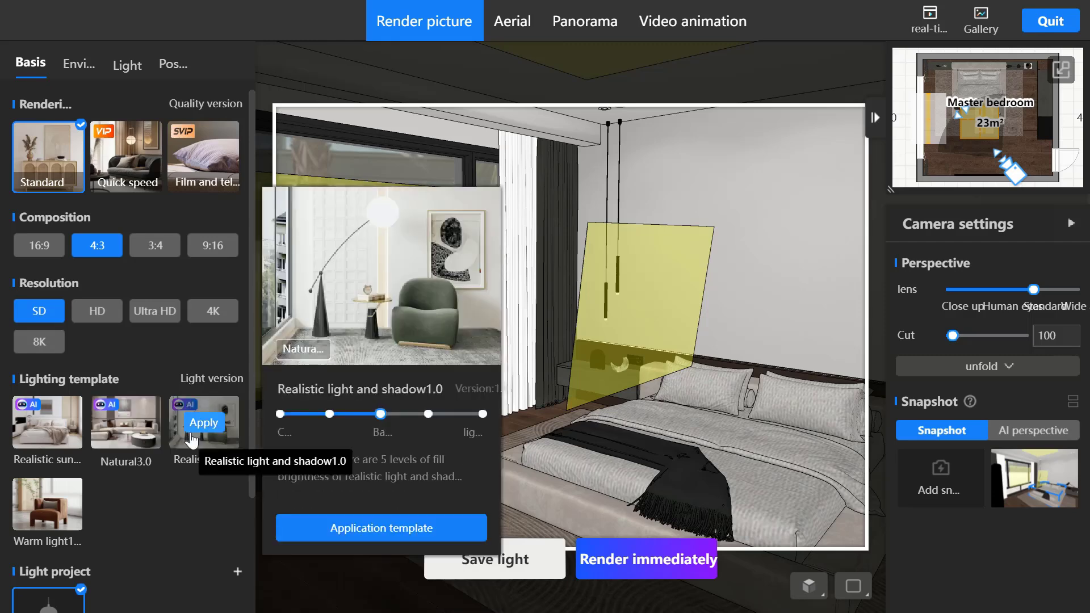
{"action": "mouse_move", "coordinate": [64, 505]}
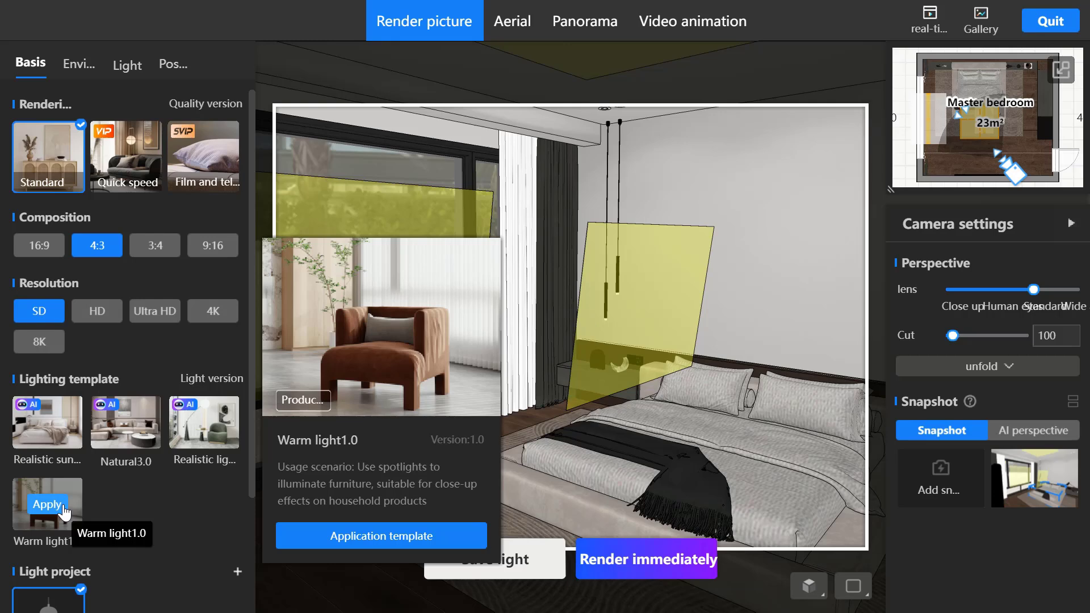
{"action": "key", "text": "alt+Tab"}
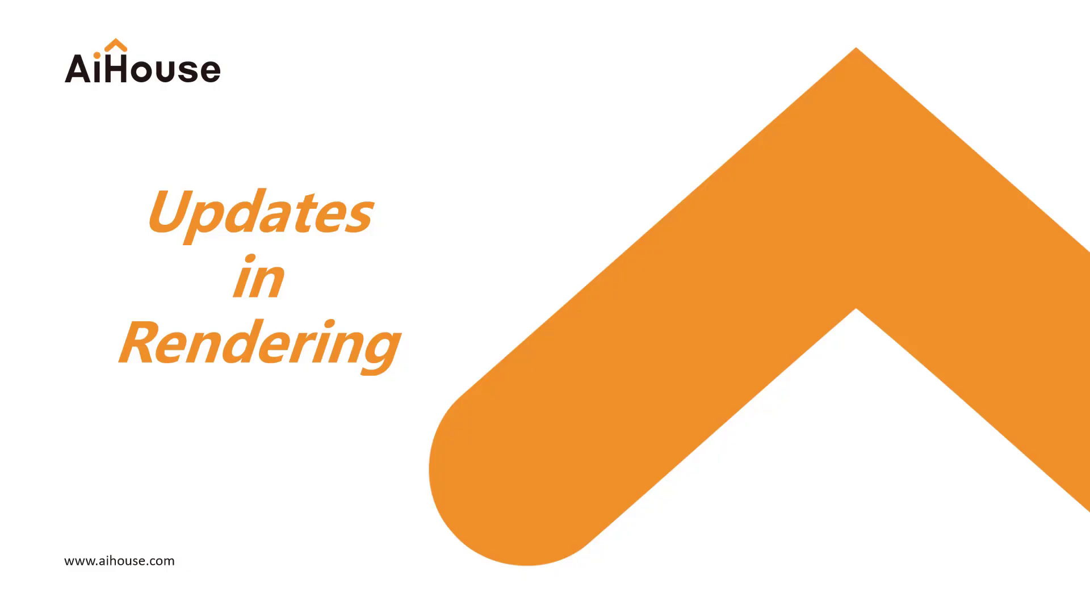
{"action": "left_click", "coordinate": [64, 505]}
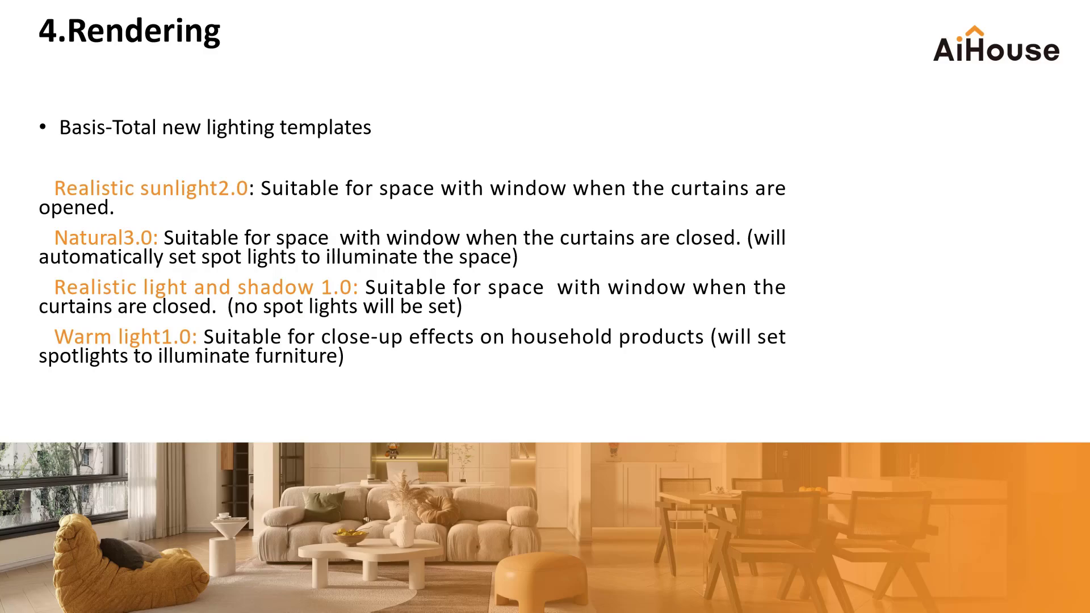
{"action": "key", "text": "alt+Tab"}
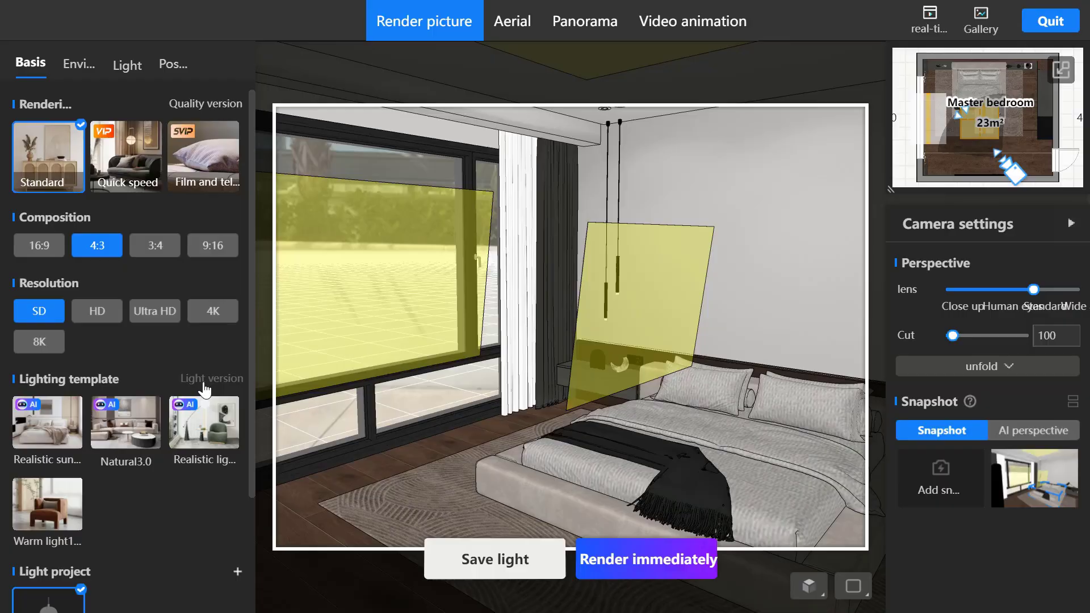
- Try version v1.0 of the Realistic sunlight lighting template, and reapply version v2.0
{"action": "left_click", "coordinate": [204, 382]}
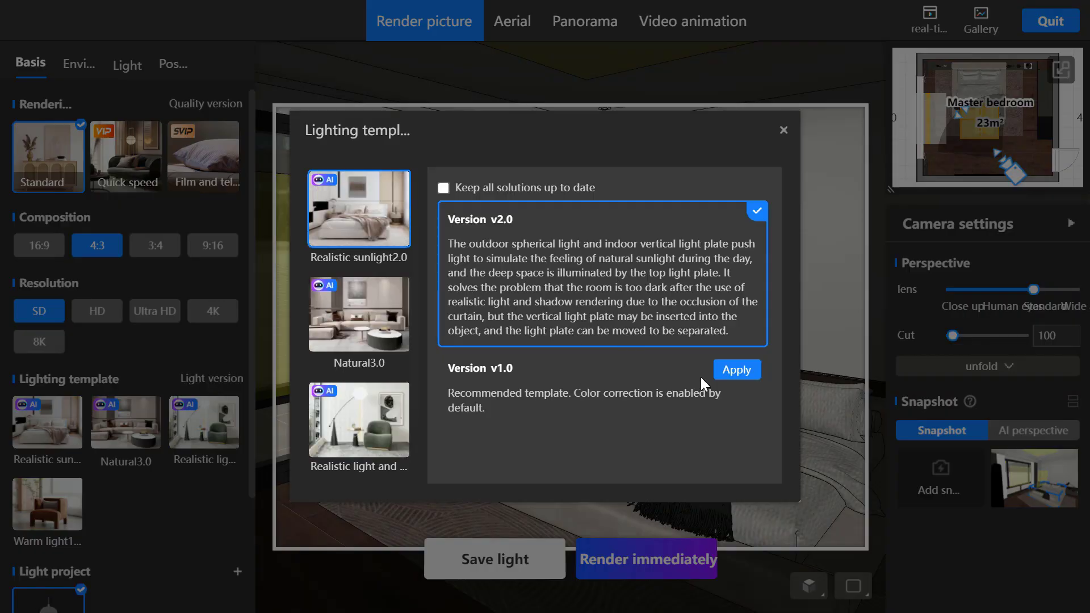
{"action": "left_click", "coordinate": [735, 370]}
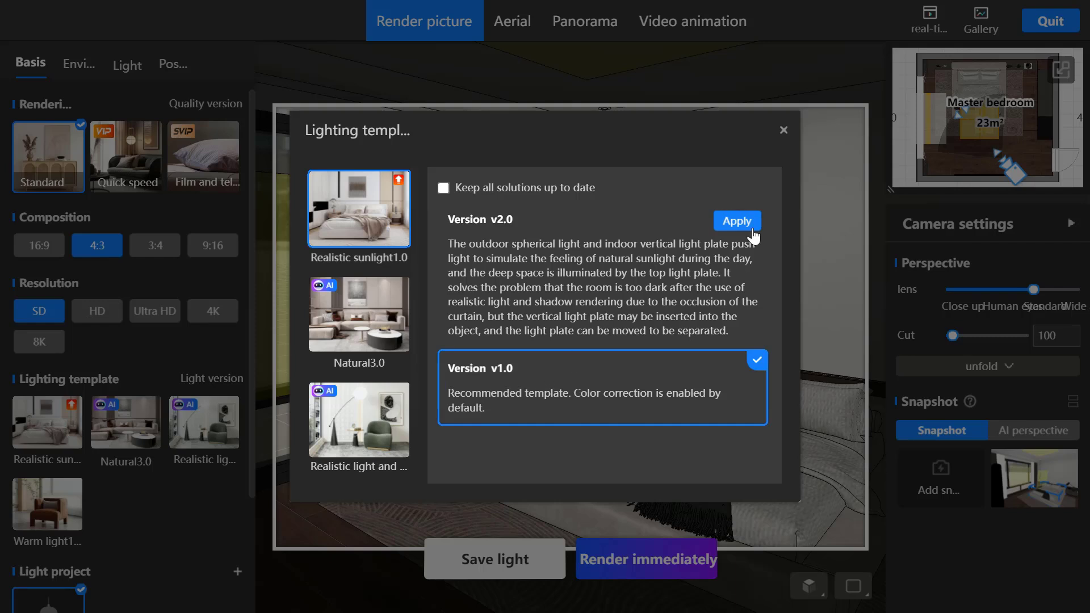
{"action": "left_click", "coordinate": [736, 220]}
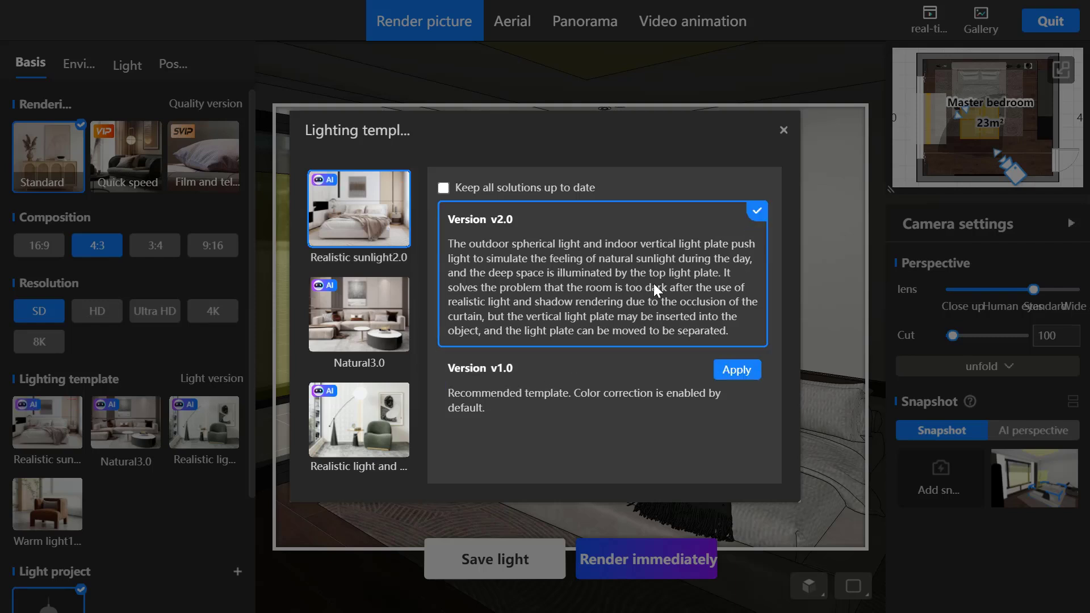
{"action": "left_click", "coordinate": [783, 131]}
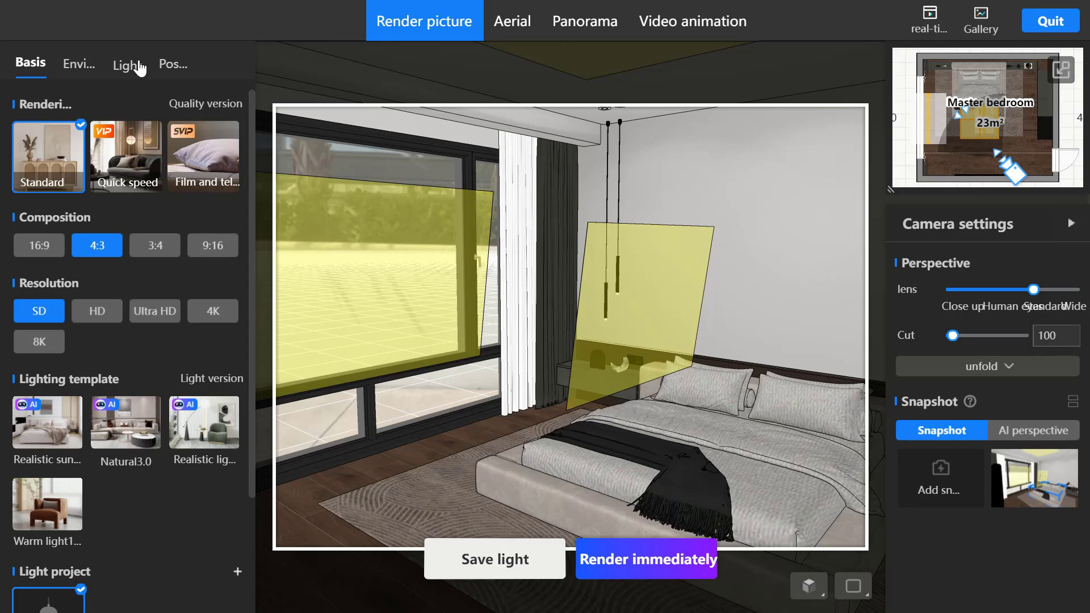
- Rotate the Holiday Villa daytime background outside the bedroom window
{"action": "left_click", "coordinate": [76, 64]}
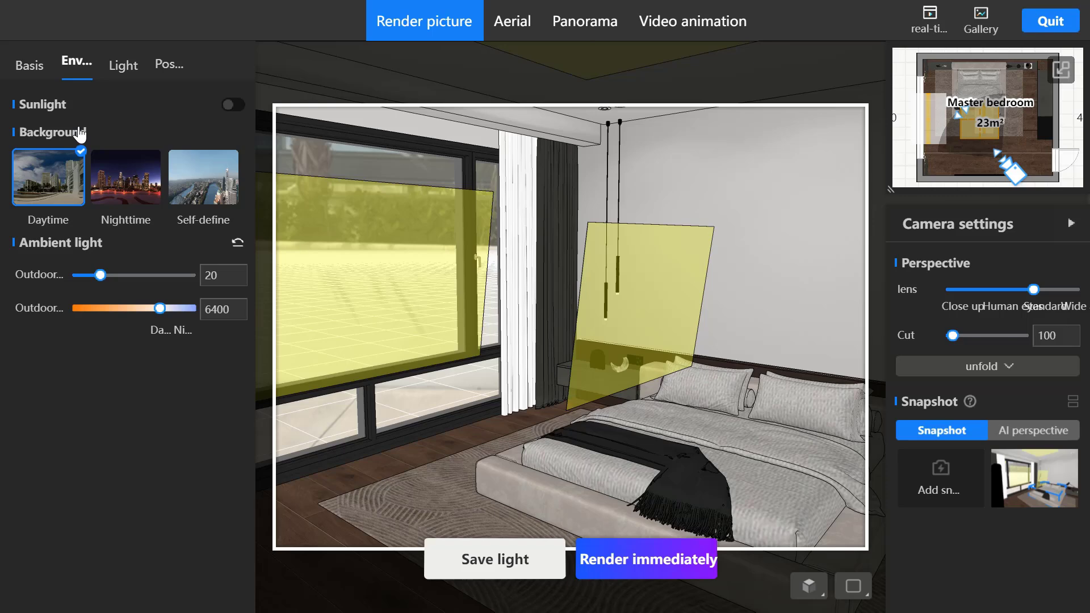
{"action": "mouse_move", "coordinate": [53, 178]}
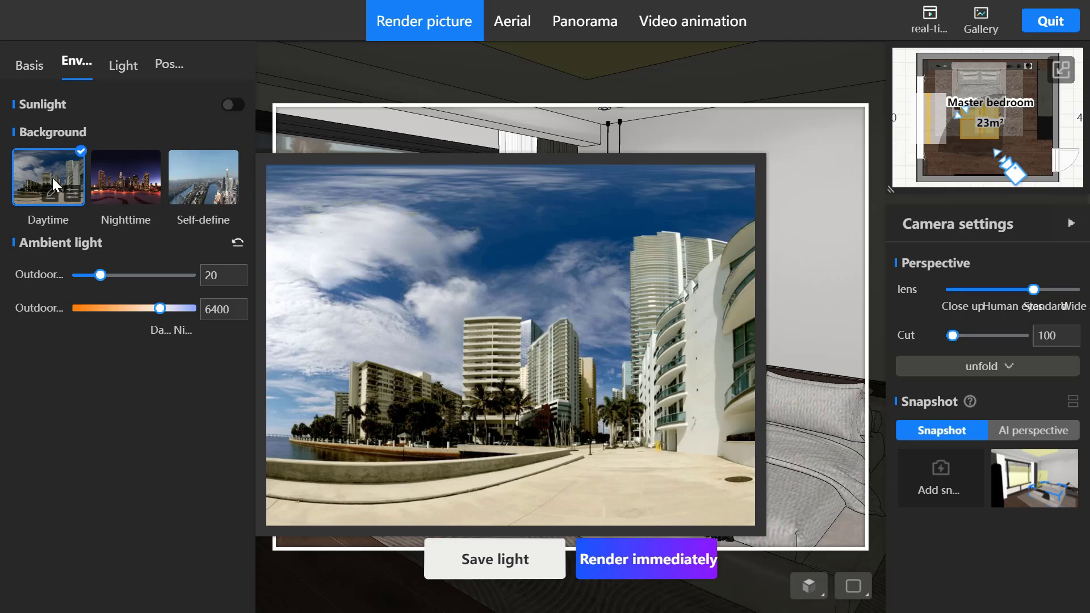
{"action": "left_click", "coordinate": [71, 196]}
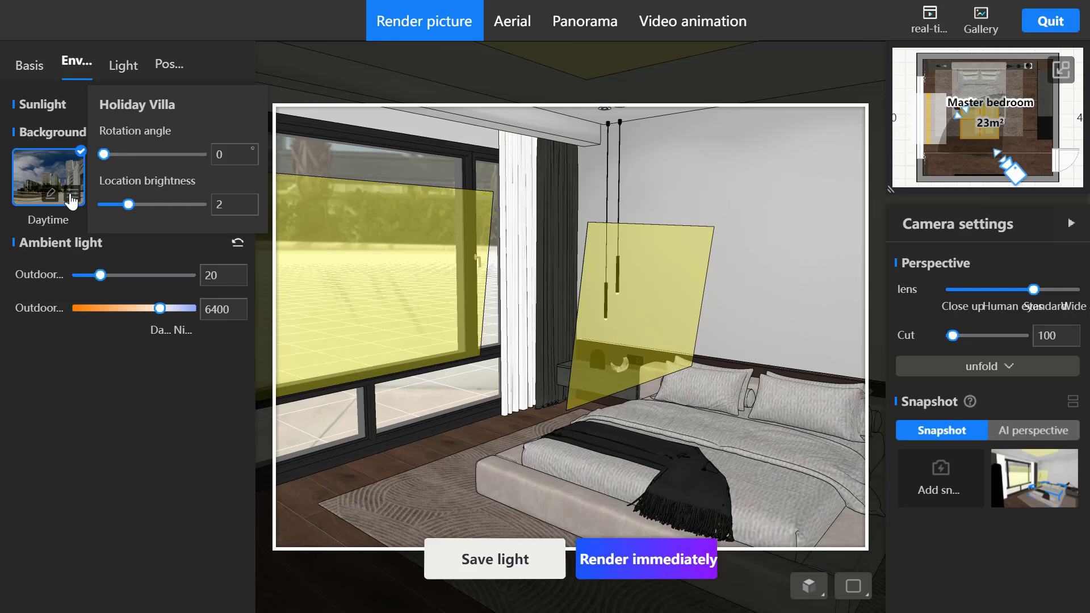
{"action": "left_click_drag", "start_coordinate": [103, 153], "coordinate": [149, 161]}
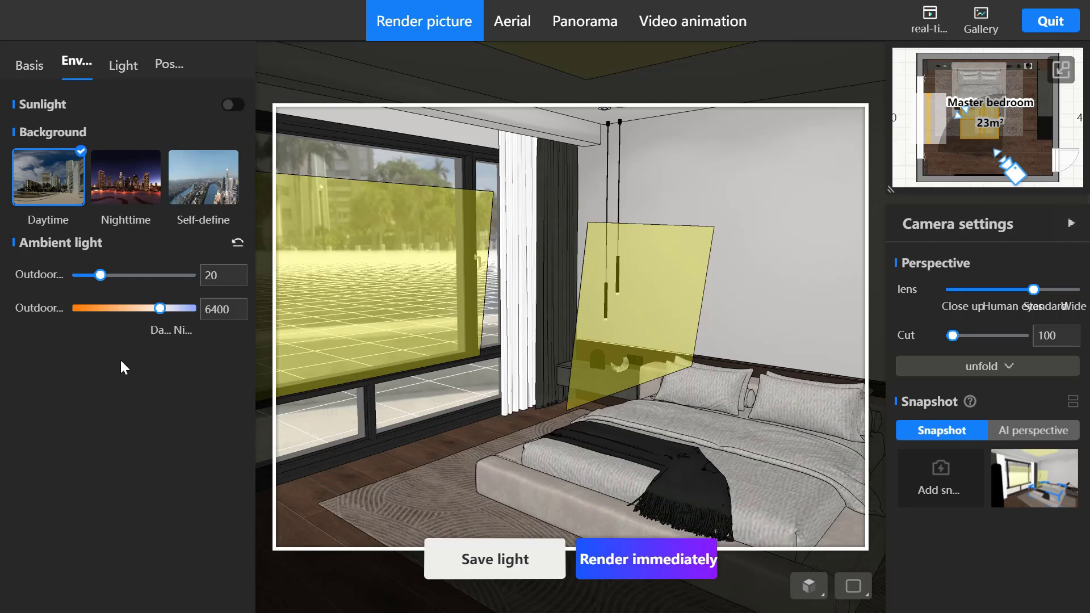
- Replace the daytime background with the self-defined river city image and show the custom location options
{"action": "mouse_move", "coordinate": [194, 200]}
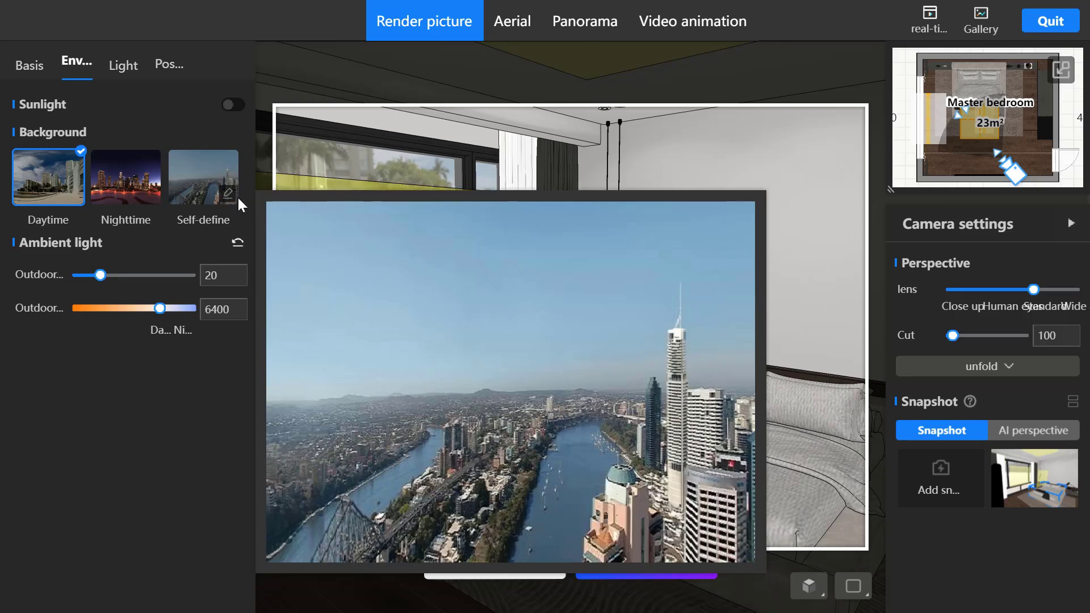
{"action": "left_click", "coordinate": [227, 194]}
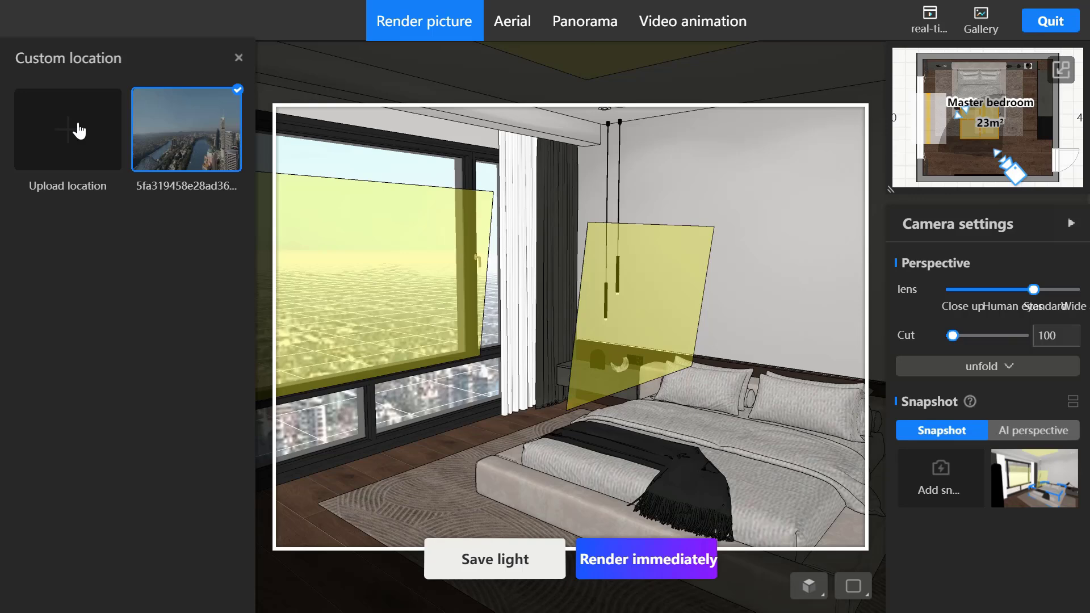
- Switch to the WPS slideshow to view the cross-shaped panorama example, and return to the AiHouse render view
{"action": "key", "text": "alt+Tab"}
{"action": "key", "text": "Tab"}
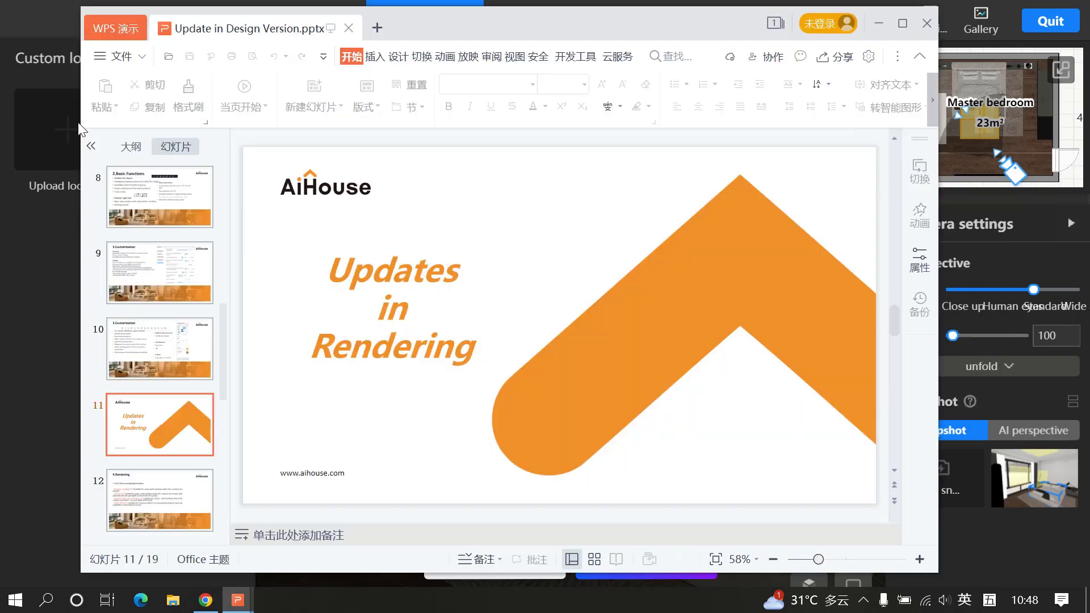
{"action": "key", "text": "alt+Tab"}
{"action": "key", "text": "Tab"}
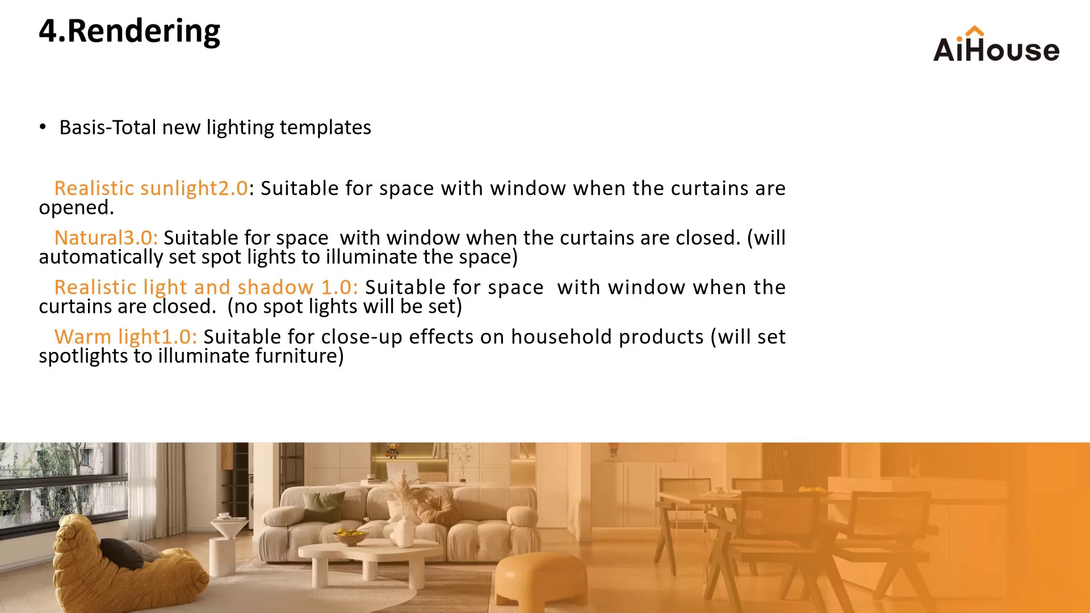
{"action": "left_click", "coordinate": [78, 123]}
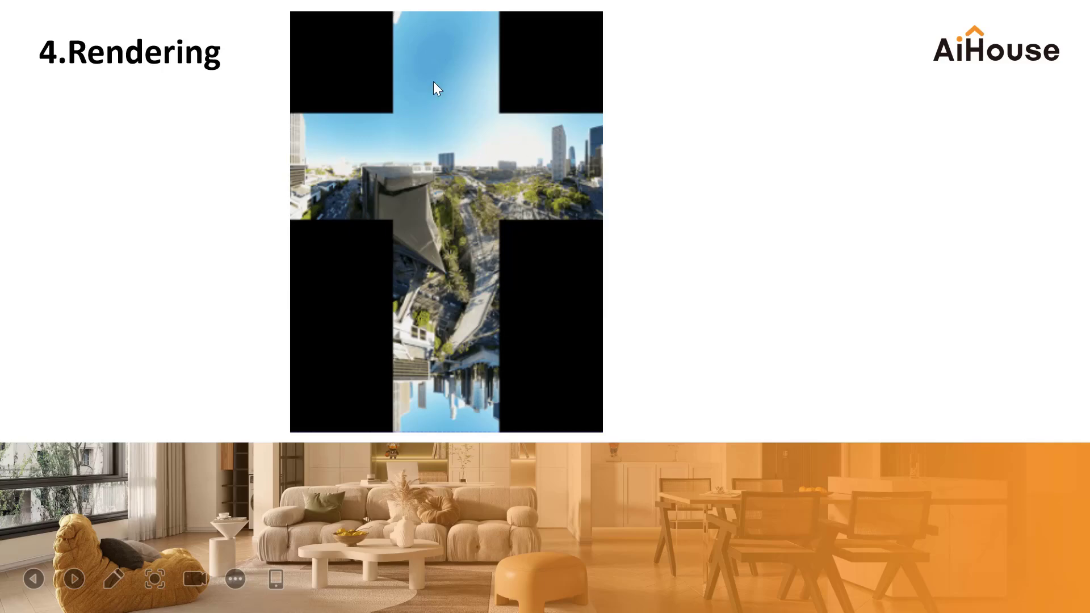
{"action": "key", "text": "alt+Tab"}
{"action": "key", "text": "alt+Tab"}
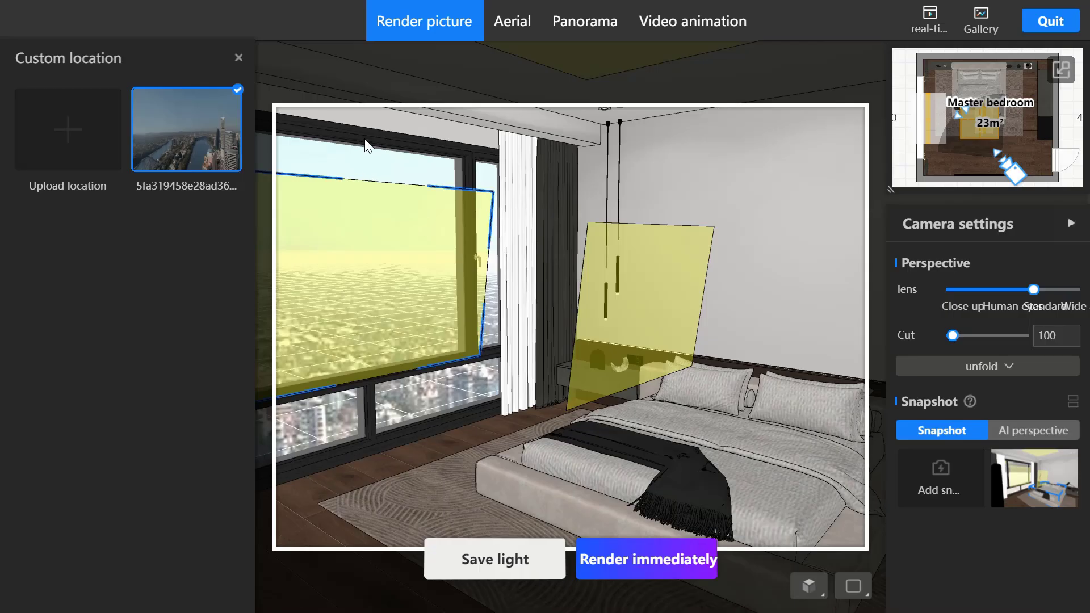
- Leave the custom location options and adjust the color temperature of the outdoor ambient light
{"action": "left_click", "coordinate": [237, 58]}
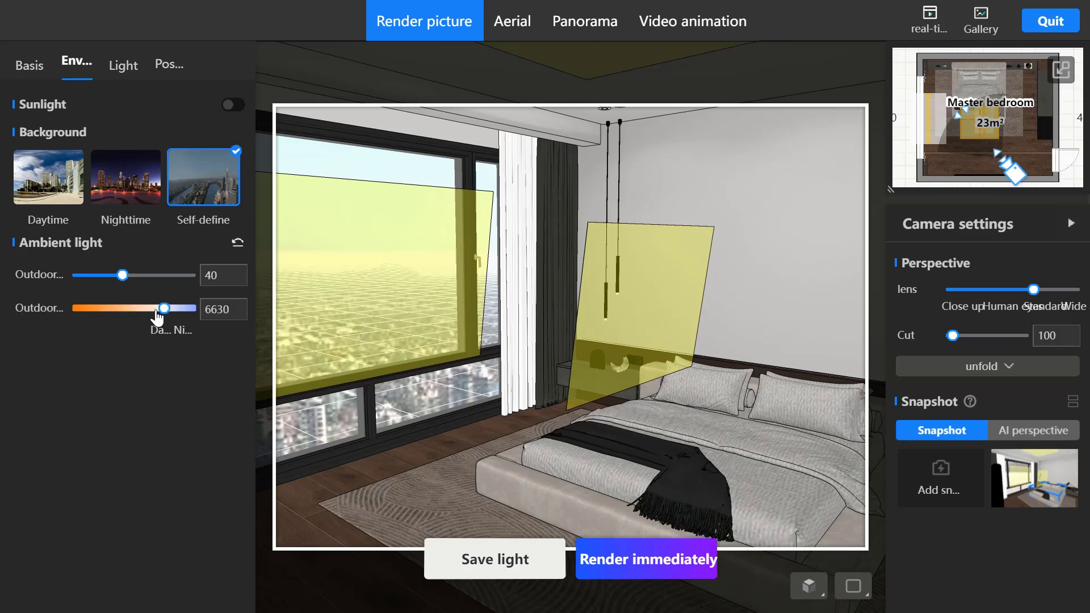
{"action": "left_click_drag", "start_coordinate": [164, 312], "coordinate": [149, 315]}
{"action": "left_click_drag", "start_coordinate": [193, 311], "coordinate": [159, 315]}
- Place a Fill light 01 spotlight on the wall above the bed
{"action": "left_click", "coordinate": [117, 76]}
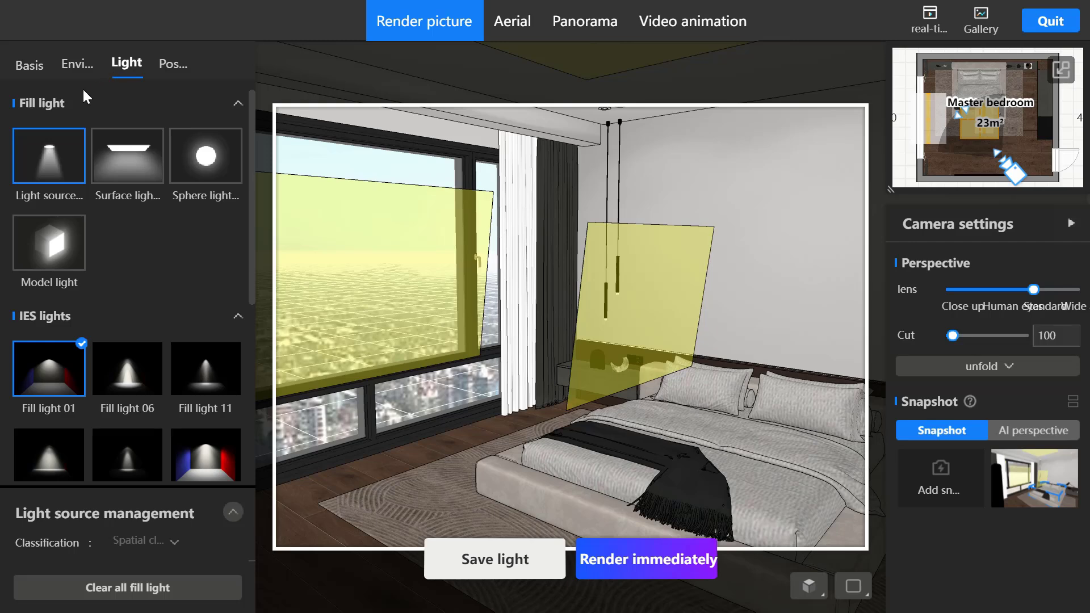
{"action": "left_click", "coordinate": [35, 160]}
{"action": "left_click", "coordinate": [750, 246]}
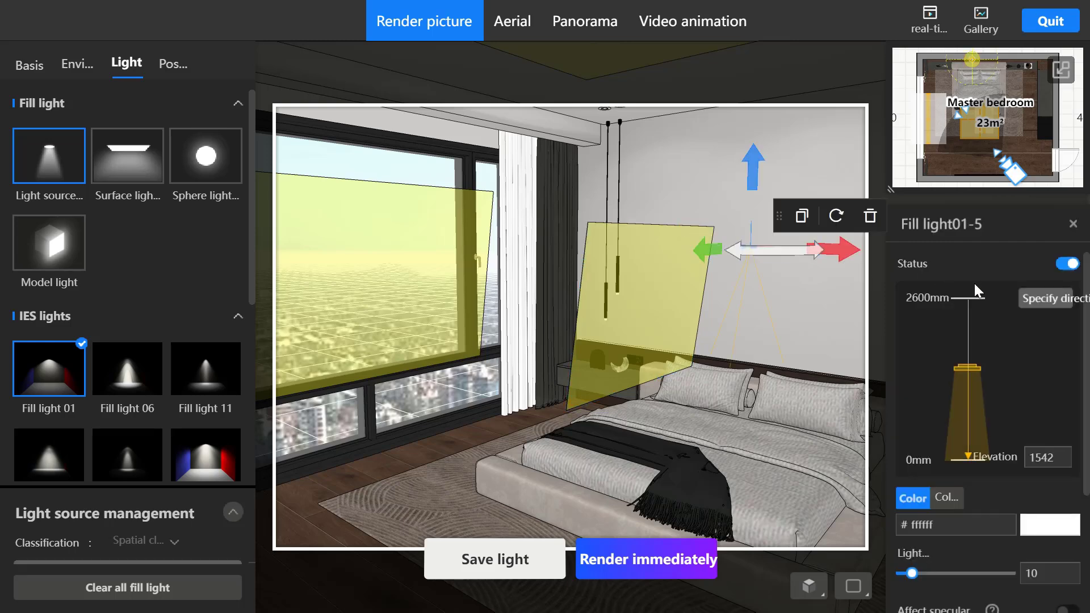
- Aim the new fill light at the crescent ornament on the bedside cabinet
{"action": "left_click", "coordinate": [1040, 299]}
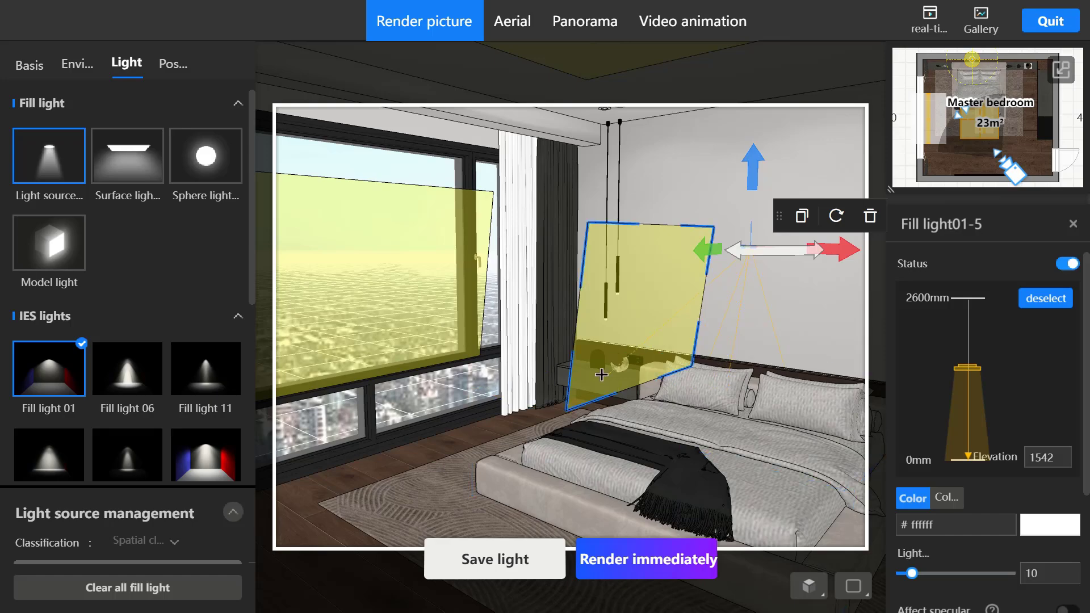
{"action": "left_click_drag", "start_coordinate": [697, 426], "coordinate": [602, 410]}
{"action": "scroll", "coordinate": [744, 429], "scroll_direction": "up", "scroll_amount": 5}
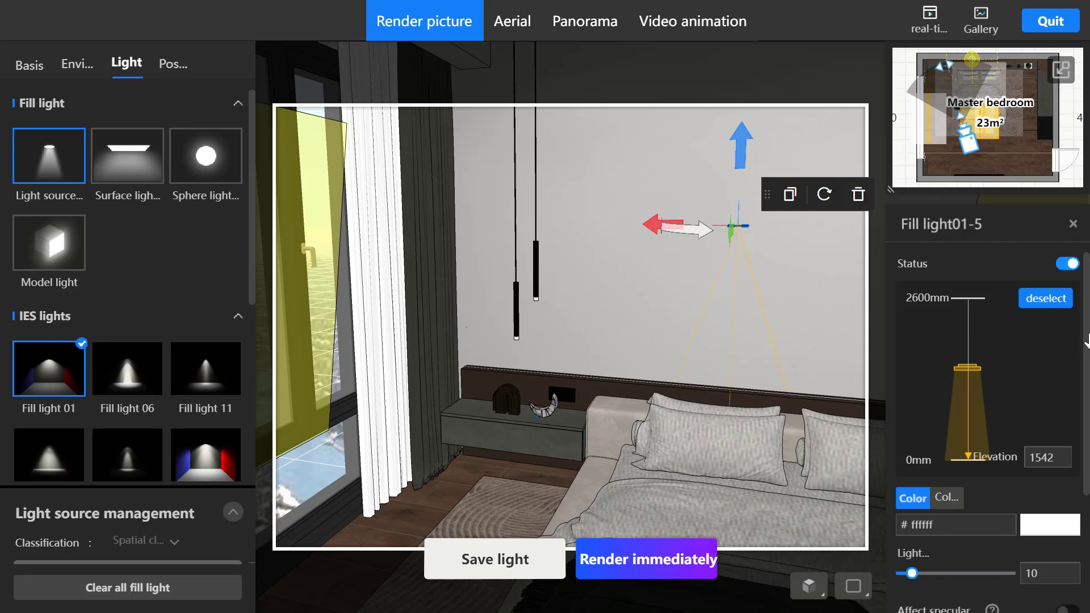
{"action": "left_click", "coordinate": [544, 410]}
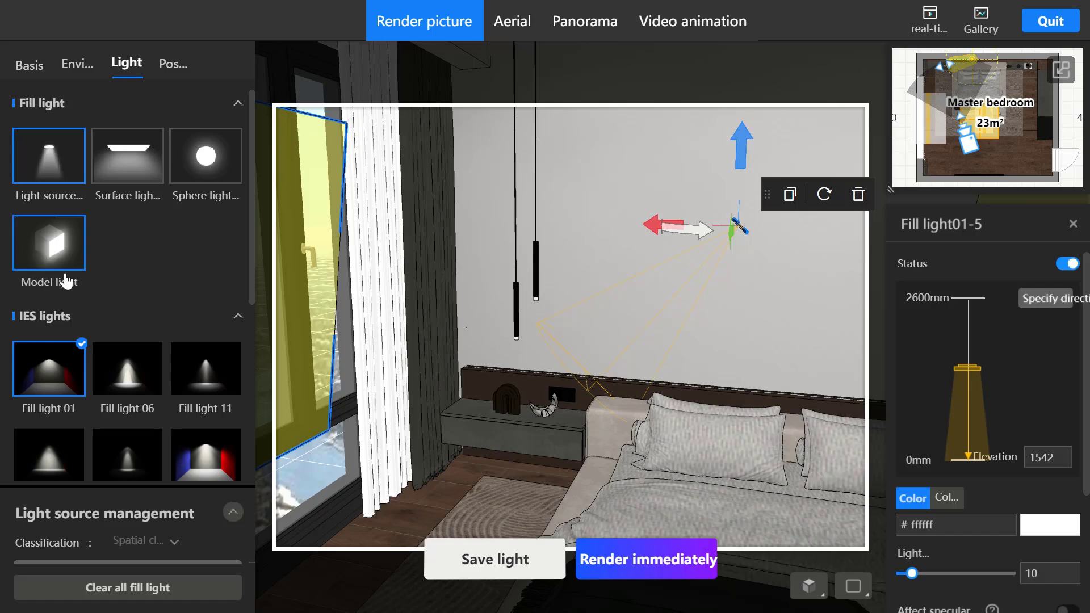
- Apply a model light to the arch ornament on the bedside cabinet
{"action": "left_click", "coordinate": [56, 247]}
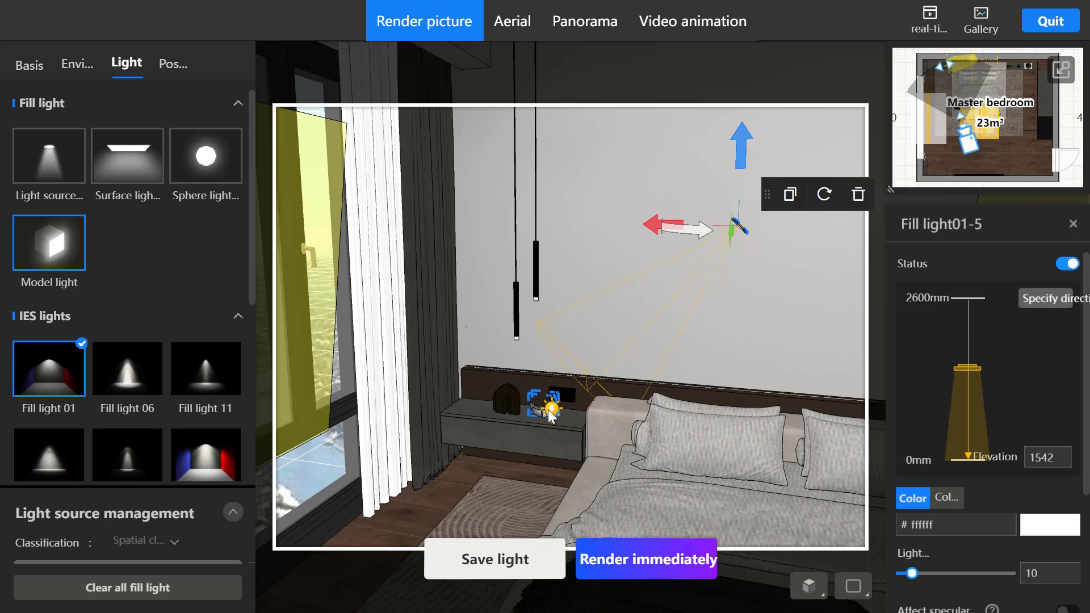
{"action": "left_click", "coordinate": [503, 404]}
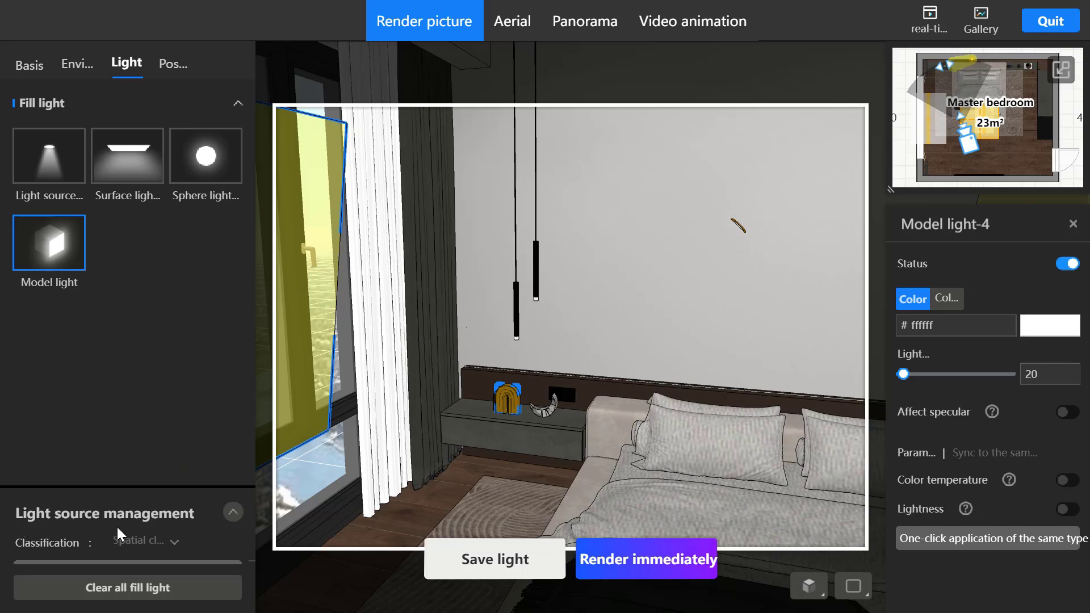
- Locate the arch ornament's model light through the expanded light source management list and delete that light
{"action": "left_click", "coordinate": [233, 514]}
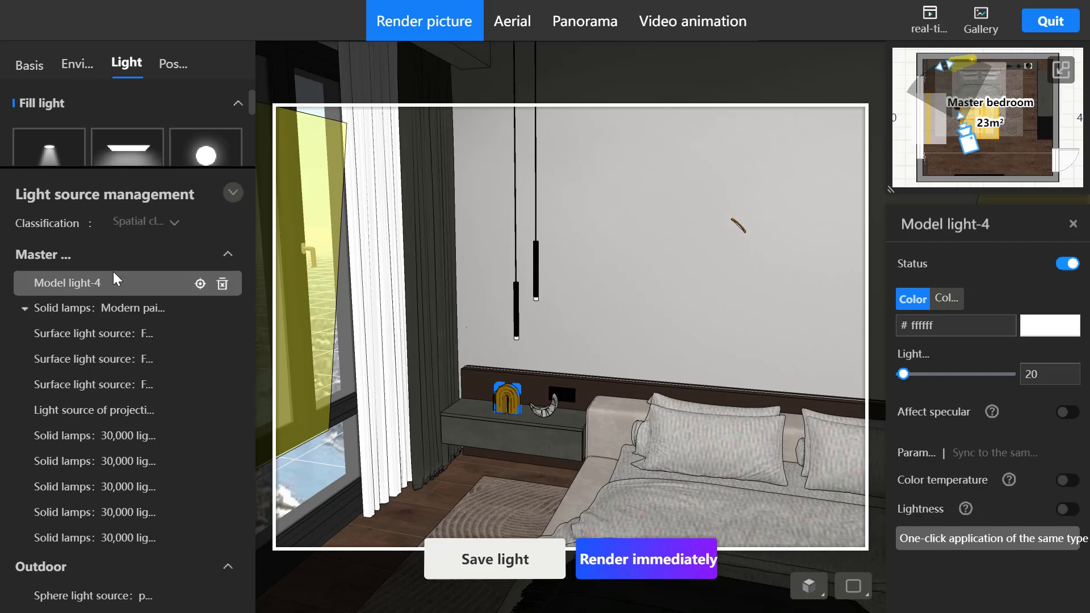
{"action": "left_click", "coordinate": [175, 224]}
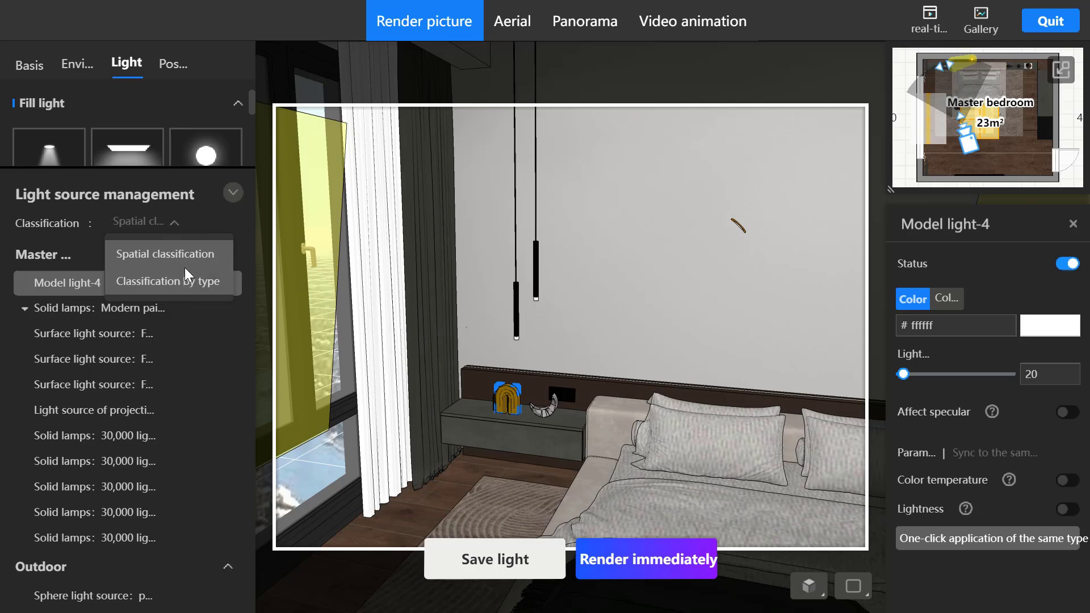
{"action": "left_click", "coordinate": [215, 230]}
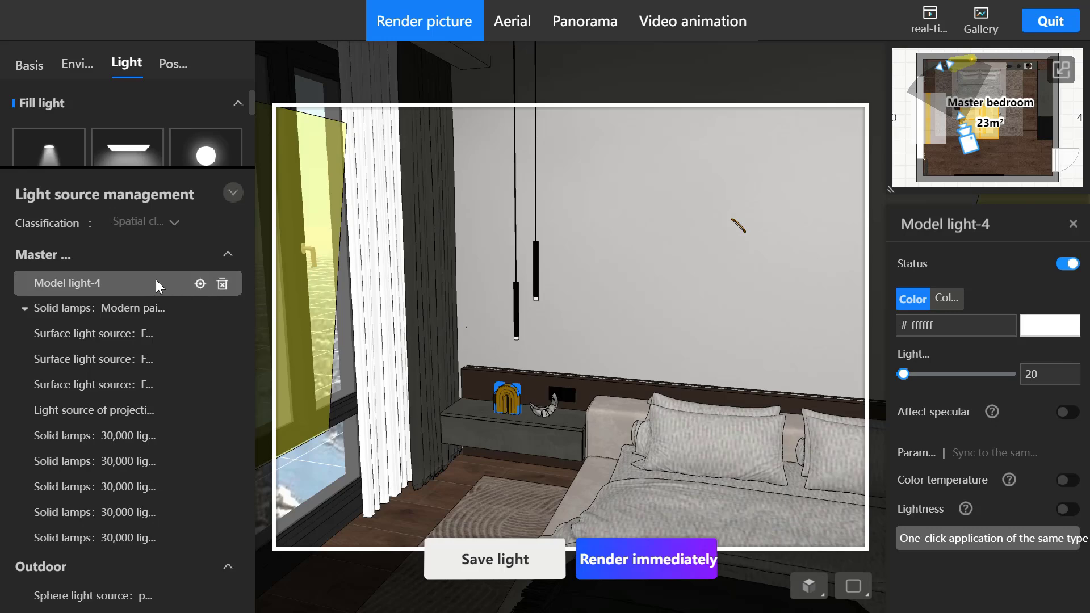
{"action": "left_click", "coordinate": [199, 285]}
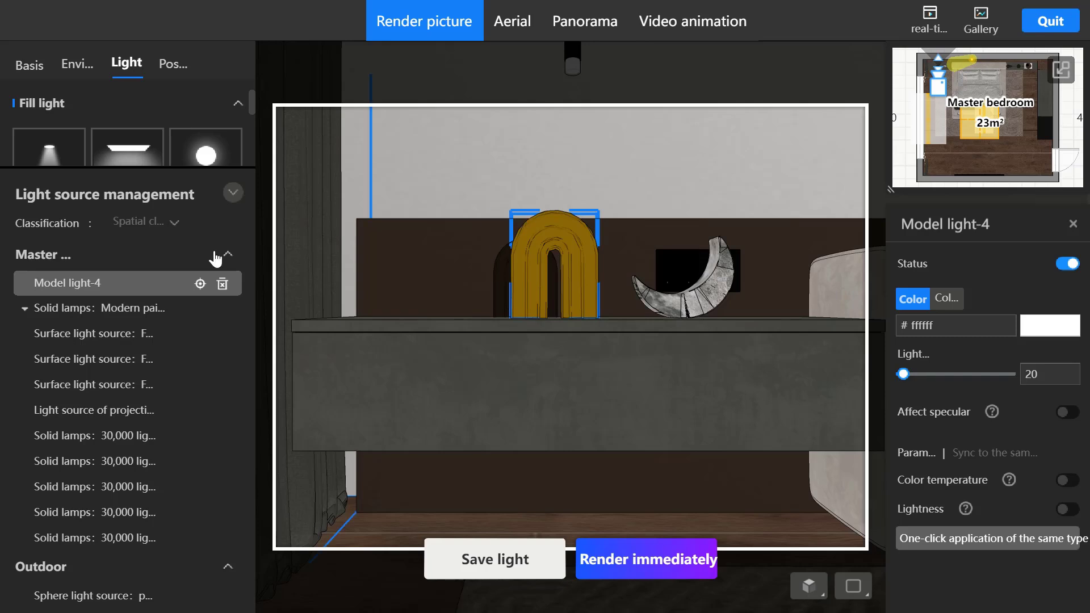
{"action": "left_click", "coordinate": [222, 286]}
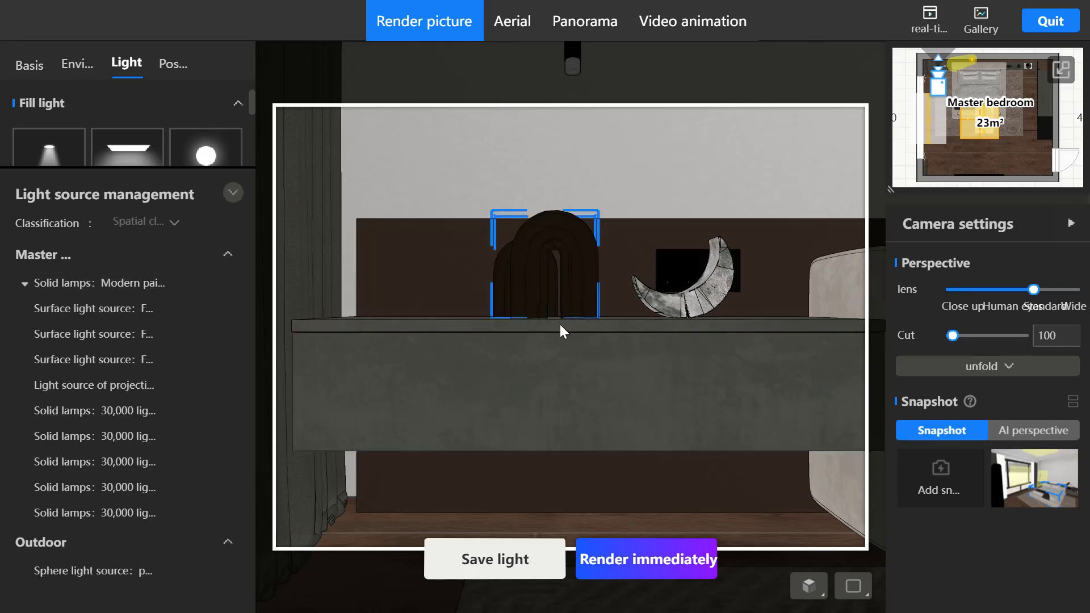
- Return the camera to the saved snapshot view of the bedroom and collapse the light source management list
{"action": "scroll", "coordinate": [631, 339], "scroll_direction": "down", "scroll_amount": 10}
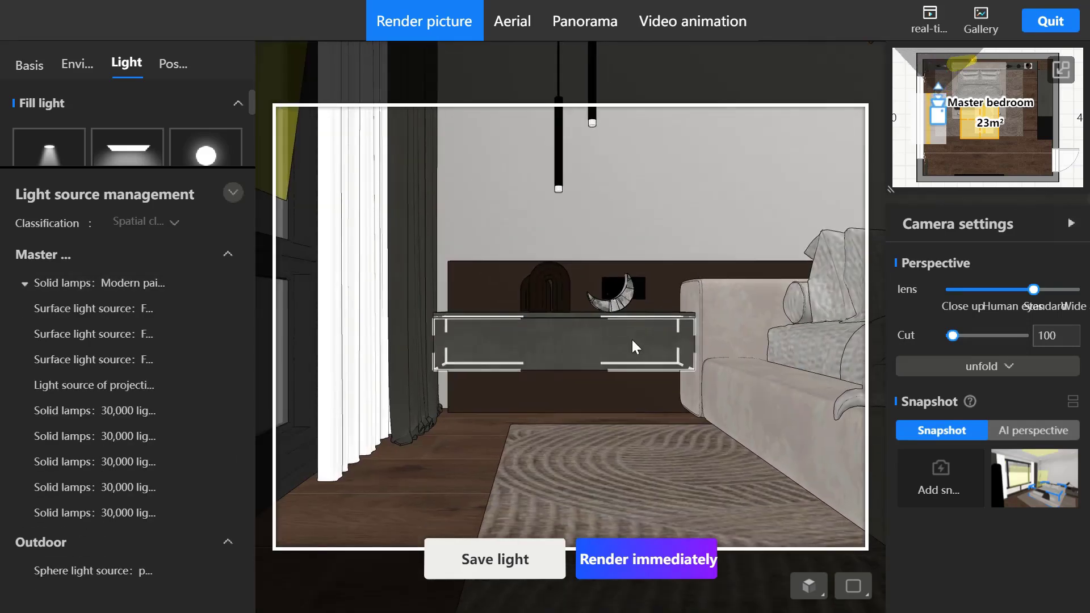
{"action": "left_click", "coordinate": [1000, 472]}
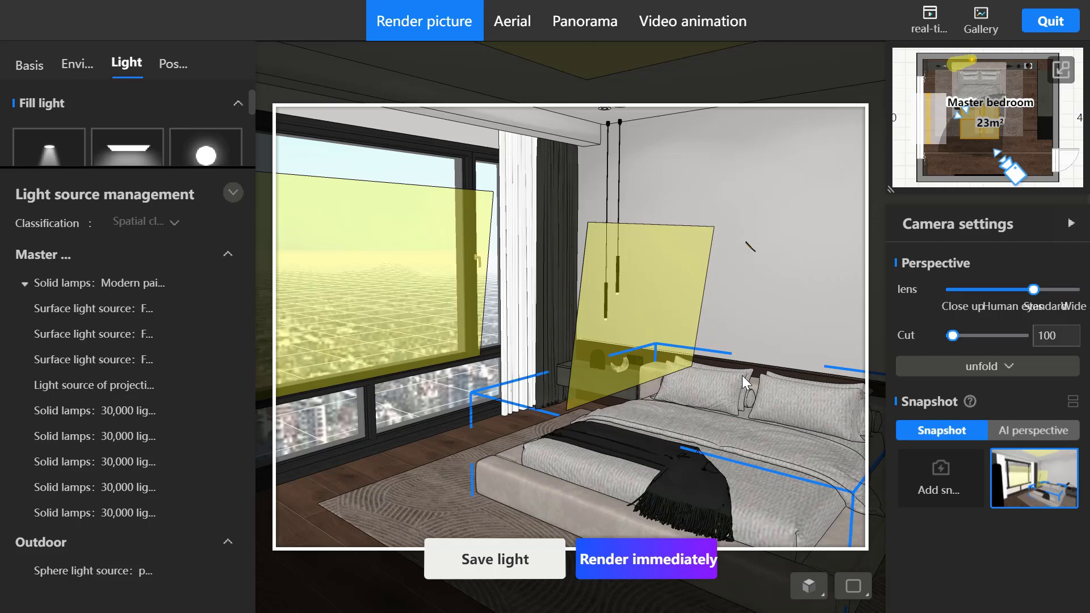
{"action": "left_click", "coordinate": [233, 192]}
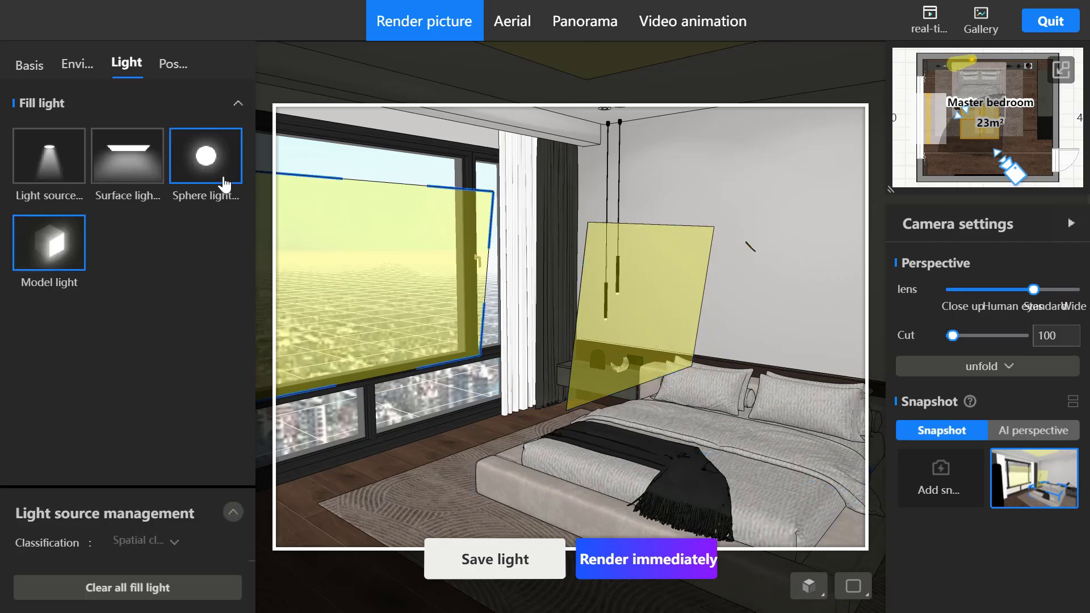
- Turn on both the light effect and color adjustments in the post-processing settings
{"action": "left_click", "coordinate": [173, 69]}
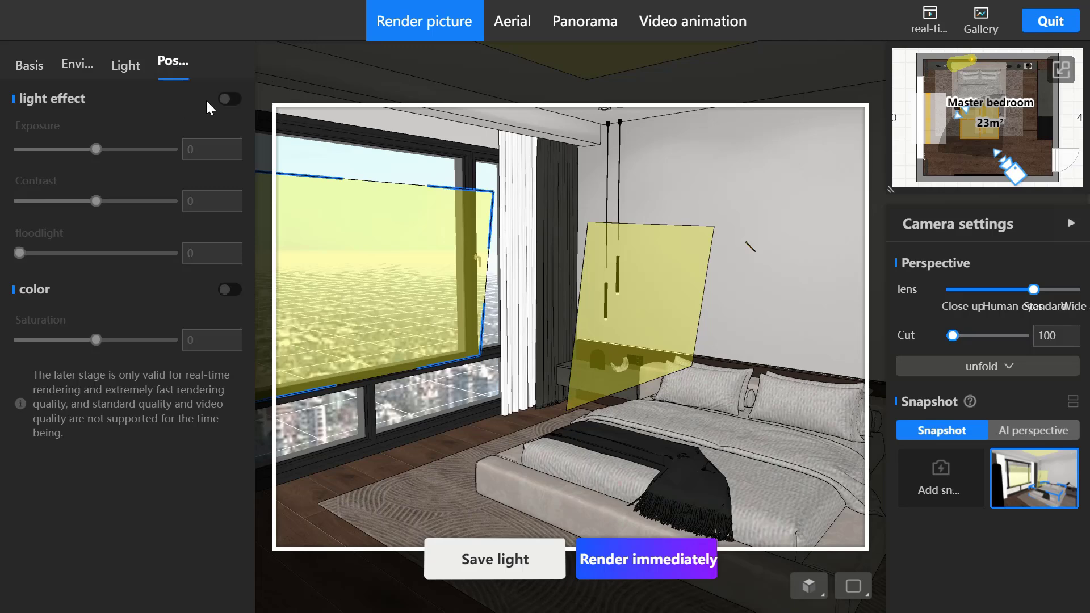
{"action": "left_click", "coordinate": [229, 100]}
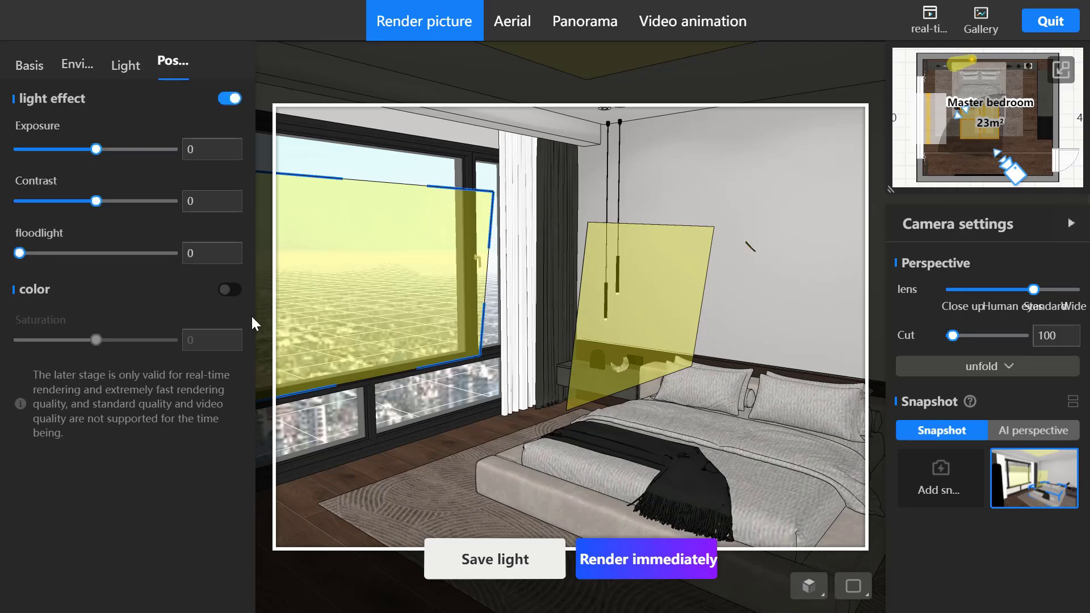
{"action": "left_click", "coordinate": [229, 289]}
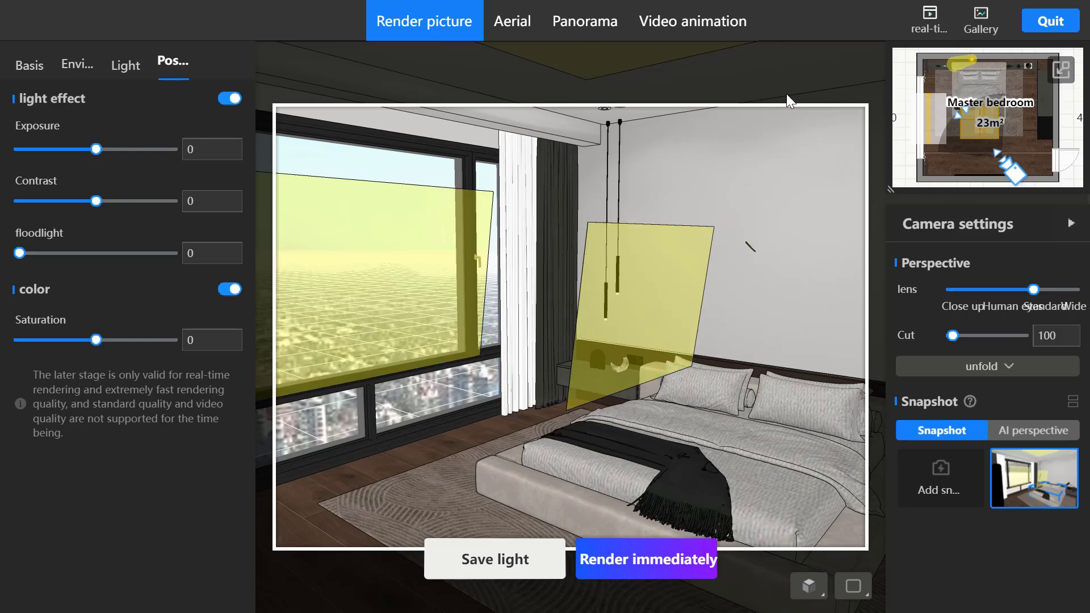
- Start the real-time rendering preview with the one-day trial voucher and move the camera sideways to frame the whole bed
{"action": "left_click", "coordinate": [931, 26]}
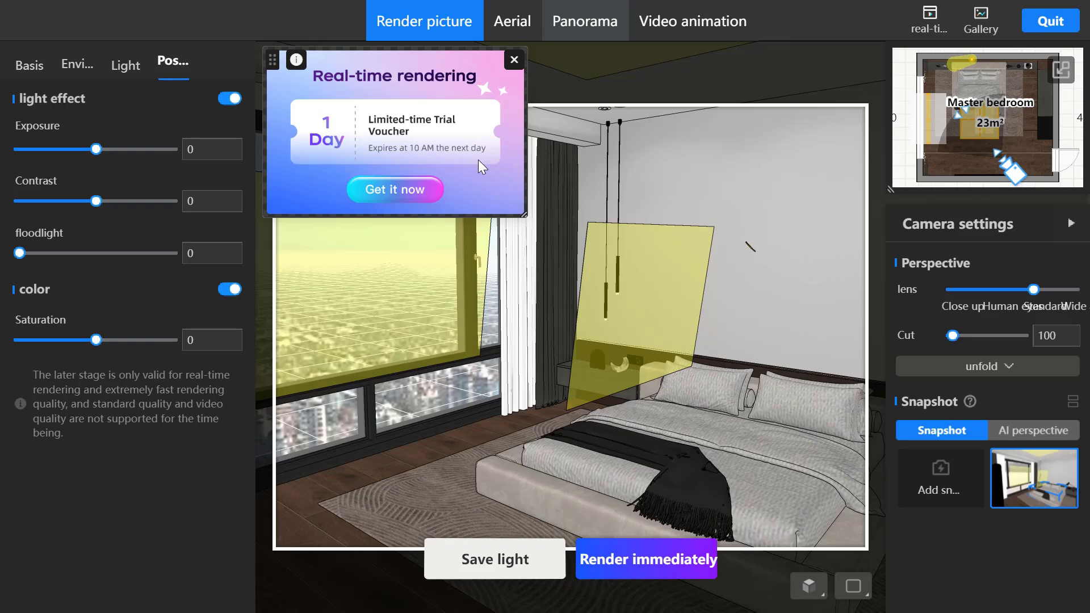
{"action": "left_click", "coordinate": [412, 189]}
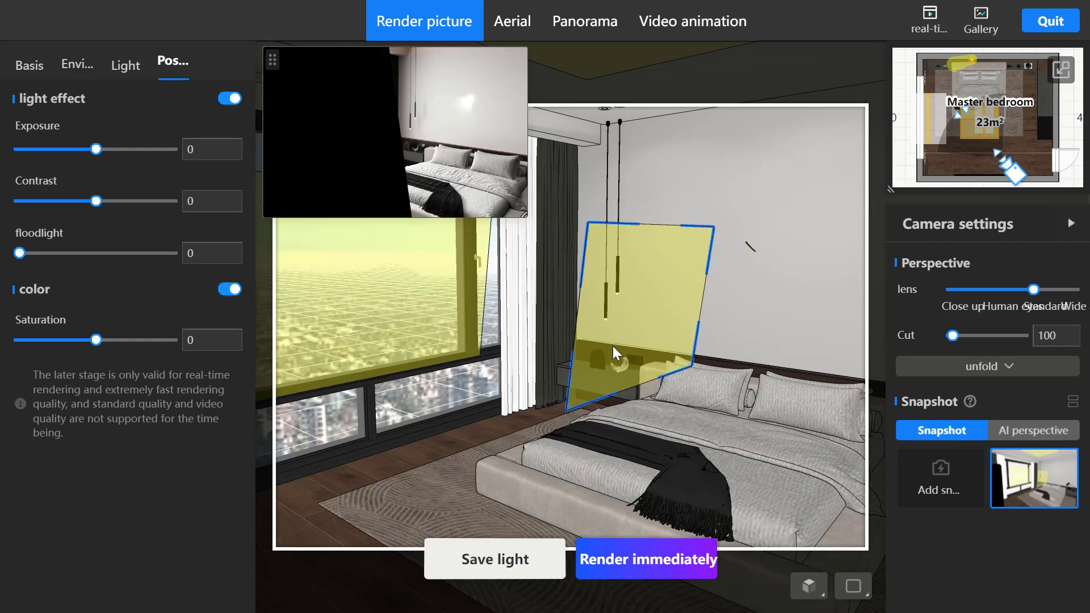
{"action": "key", "text": "d"}
{"action": "key", "text": "d"}
{"action": "key", "text": "d"}
{"action": "key", "text": "d"}
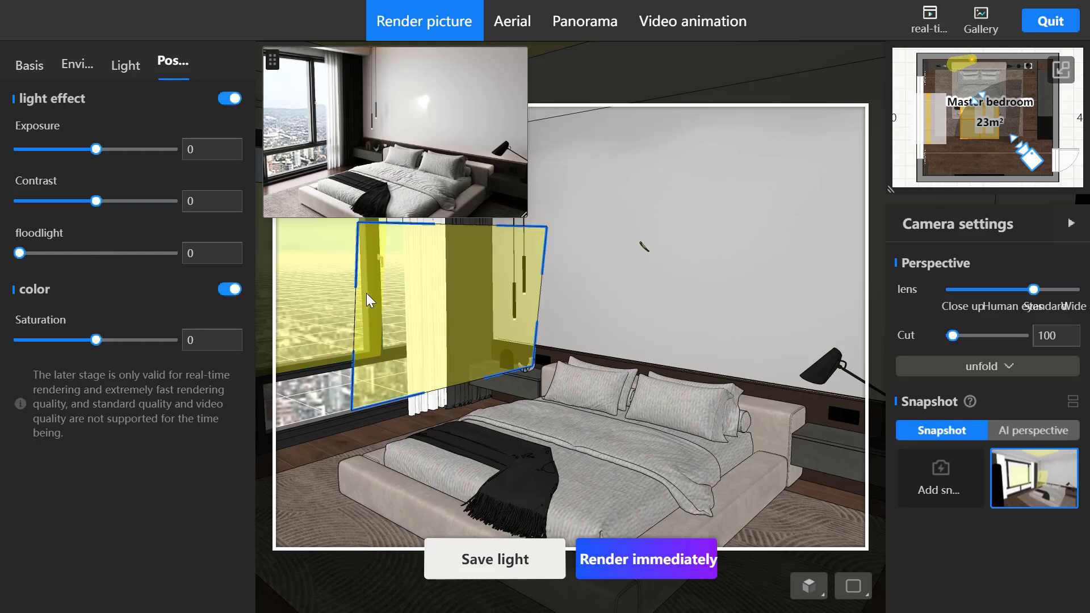
{"action": "mouse_move", "coordinate": [452, 171]}
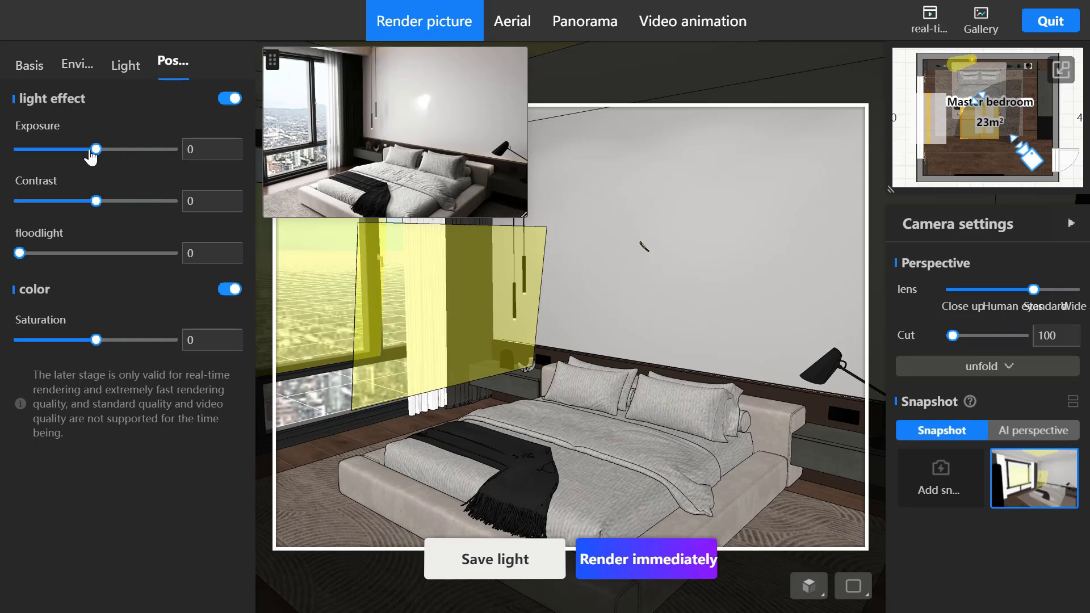
- Set the light effect exposure to 0.5 and check the result in the real-time preview
{"action": "left_click", "coordinate": [207, 149]}
{"action": "double_click", "coordinate": [208, 148]}
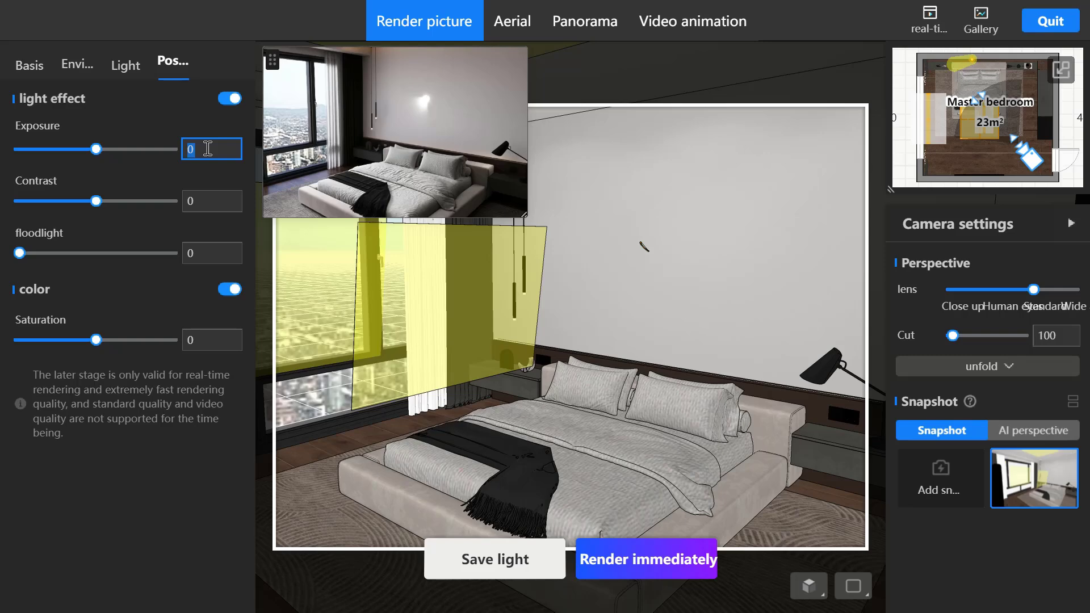
{"action": "left_click", "coordinate": [208, 149]}
{"action": "type", "text": ".5"}
{"action": "key", "text": "Return"}
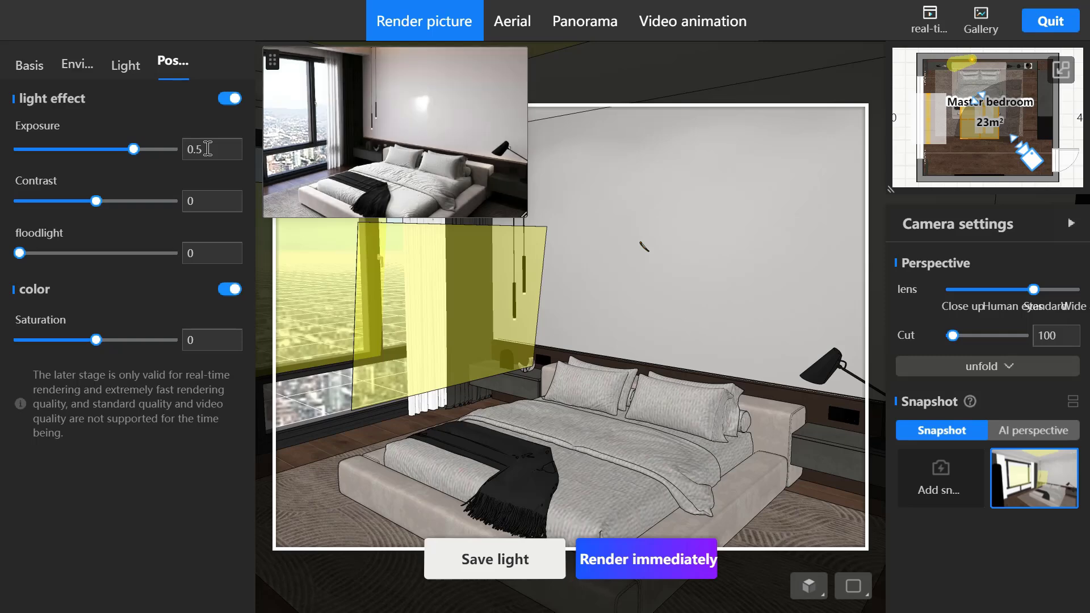
{"action": "mouse_move", "coordinate": [417, 124]}
{"action": "mouse_move", "coordinate": [428, 153]}
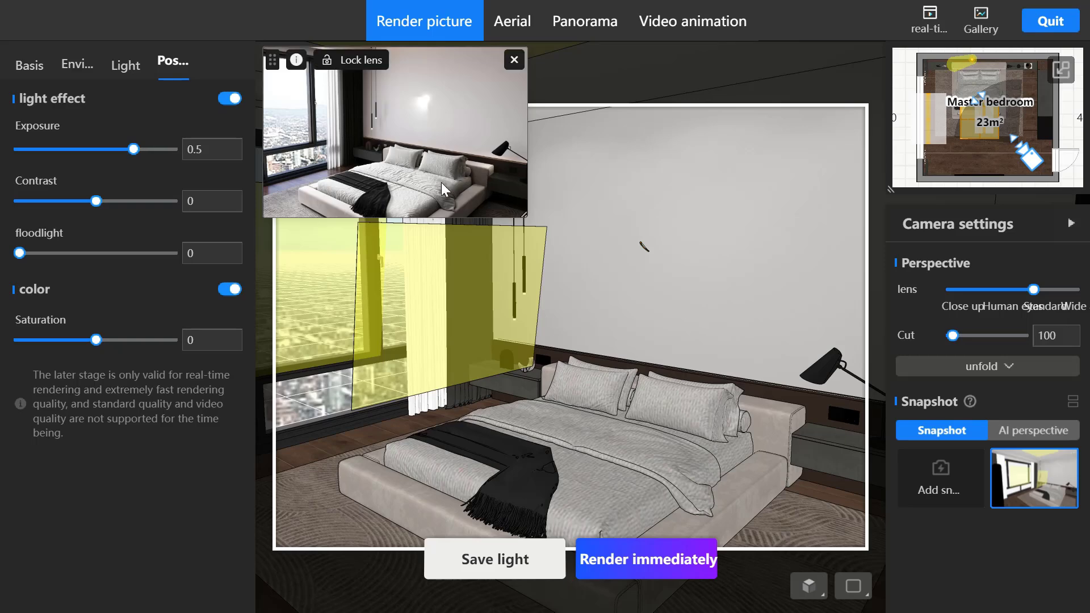
- Lower the outdoor ambient light's color temperature to 4610 in the environment settings
{"action": "left_click", "coordinate": [92, 81]}
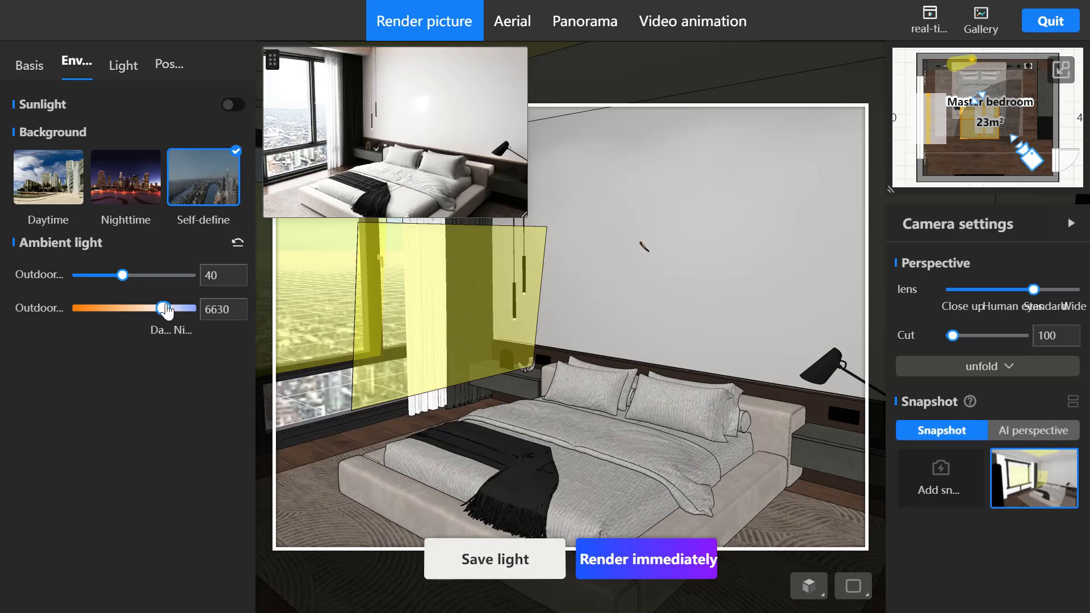
{"action": "left_click_drag", "start_coordinate": [164, 310], "coordinate": [129, 319]}
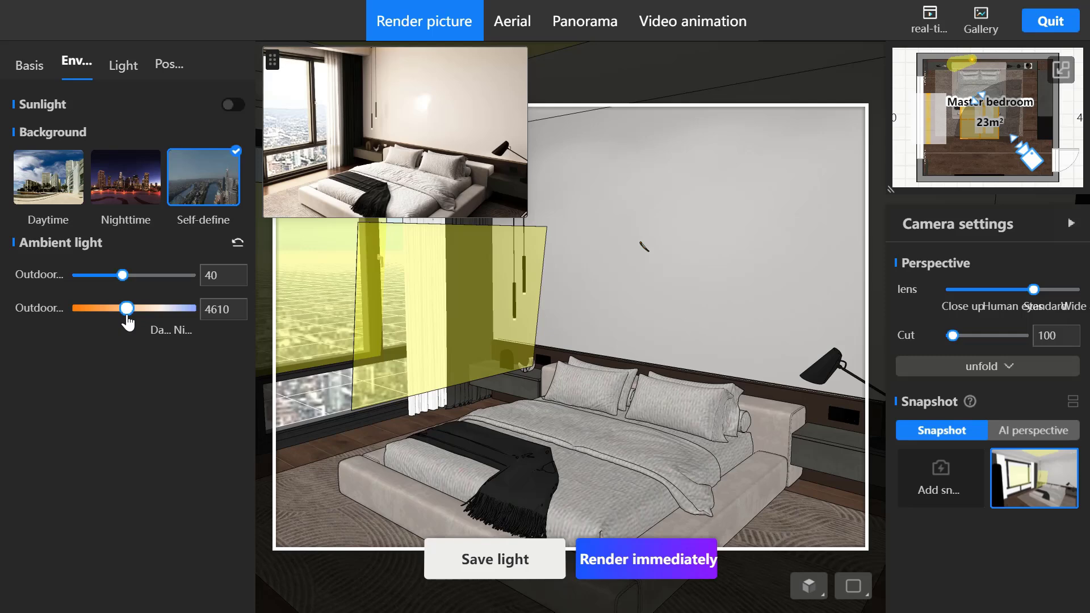
{"action": "mouse_move", "coordinate": [324, 138]}
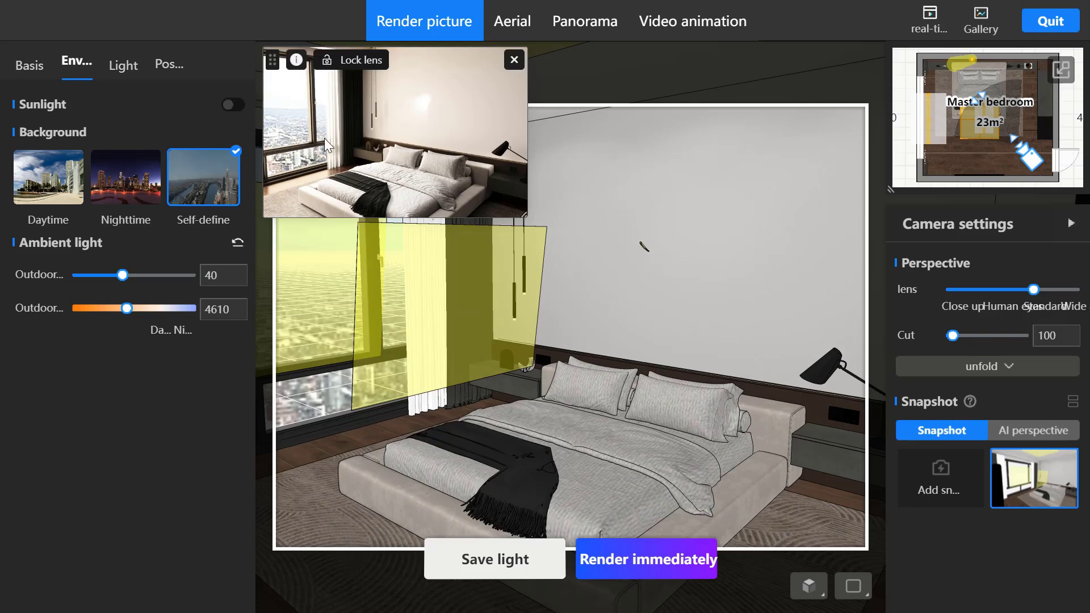
- Lock the lens of the real-time rendering preview and close the preview
{"action": "left_click", "coordinate": [354, 60]}
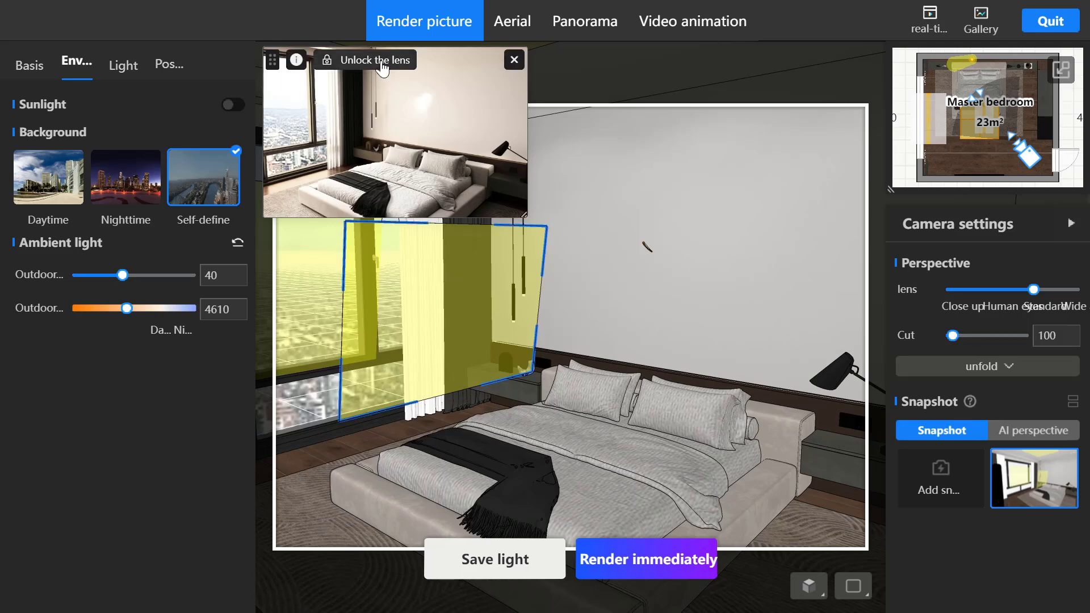
{"action": "left_click", "coordinate": [382, 67]}
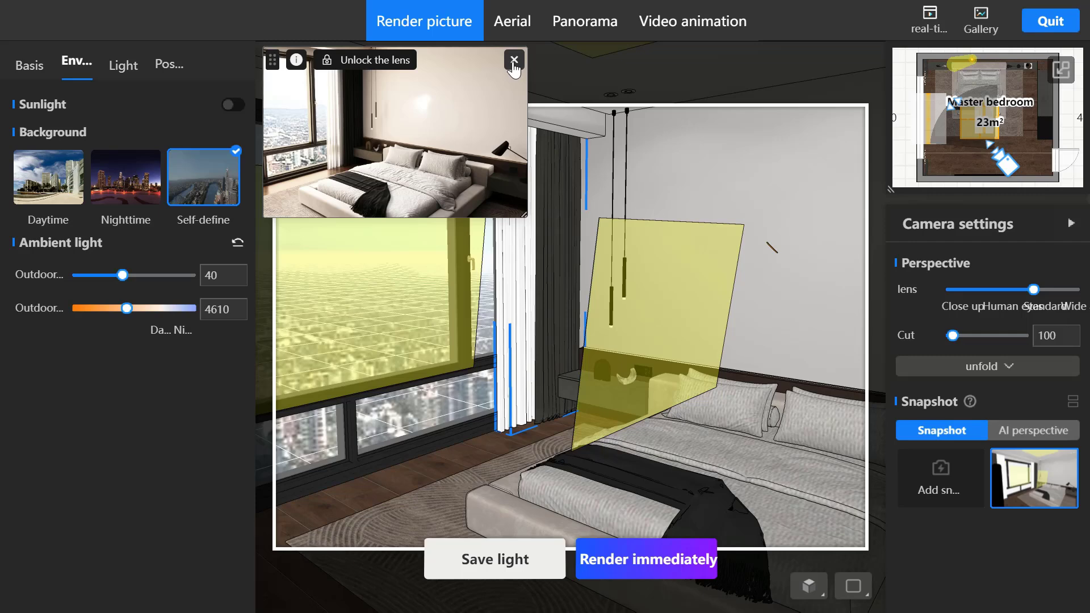
{"action": "left_click", "coordinate": [514, 61]}
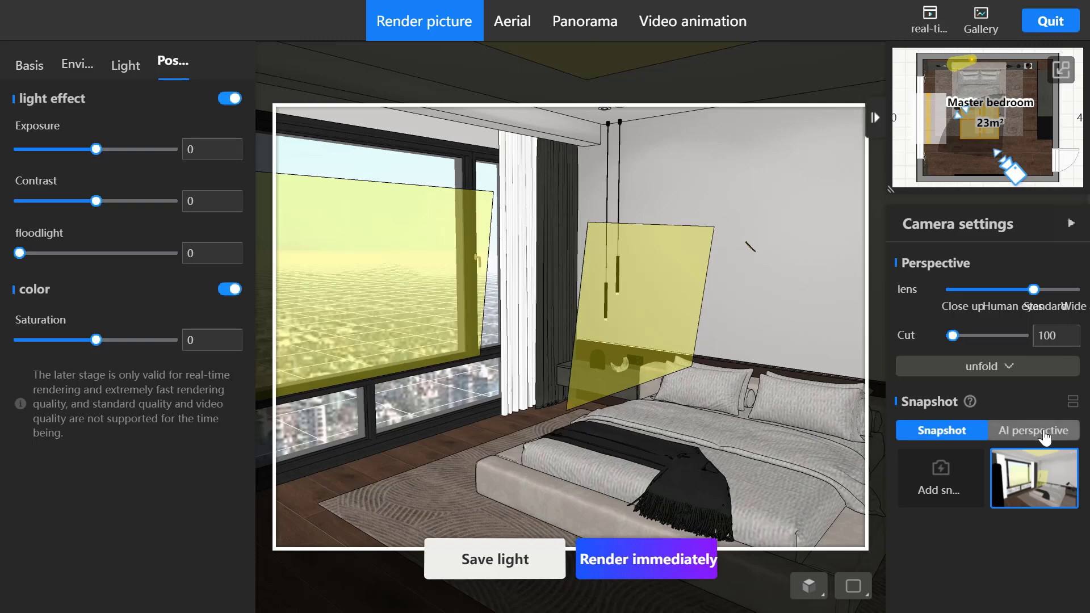
- Generate AI perspectives for the bedroom, browse through them and apply the one facing the window
{"action": "left_click", "coordinate": [1044, 434]}
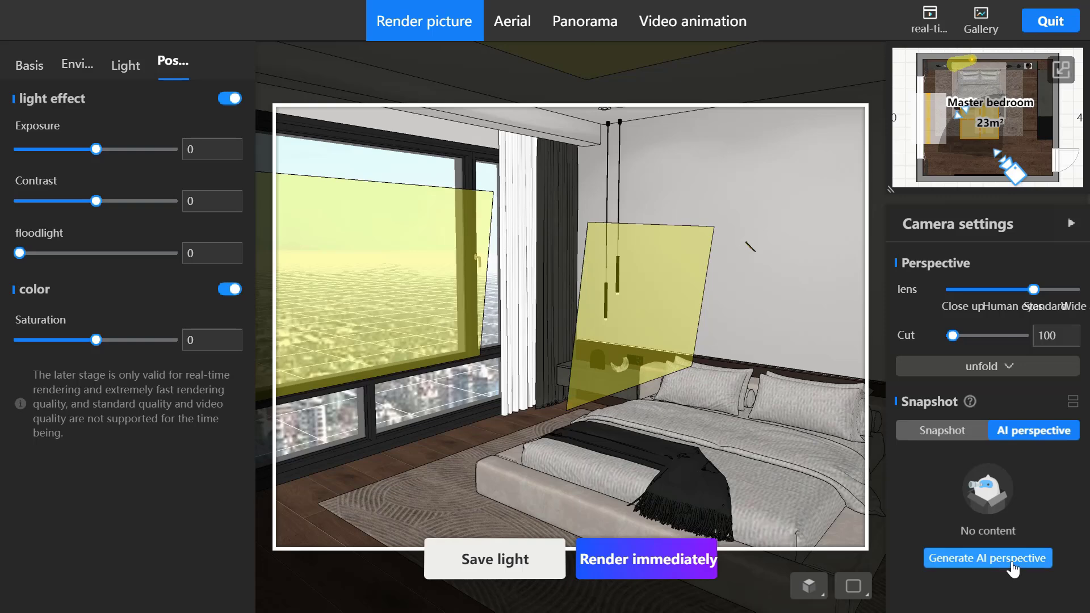
{"action": "left_click", "coordinate": [980, 562]}
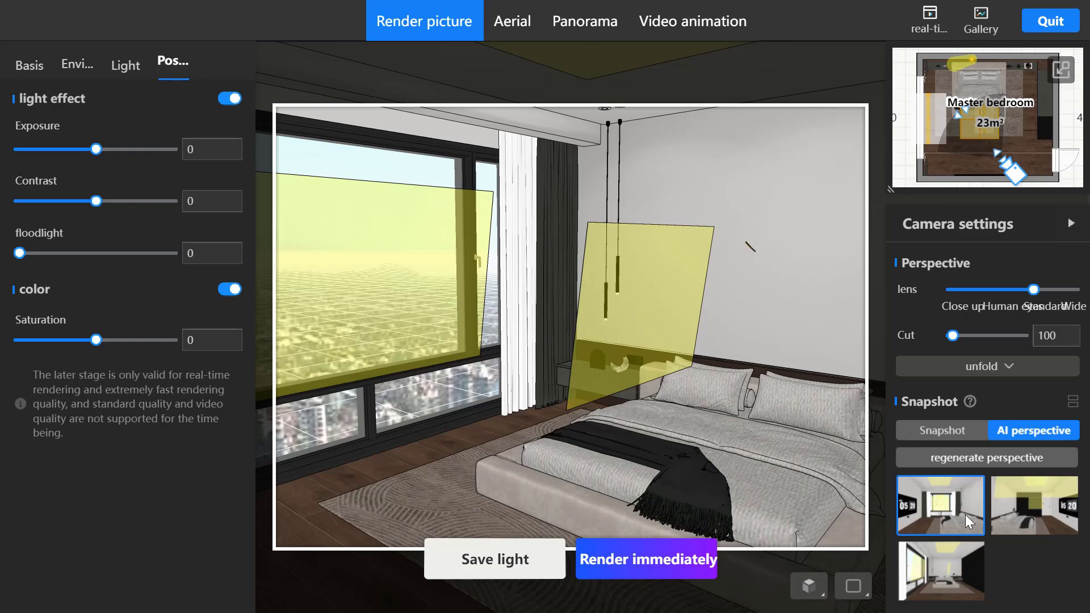
{"action": "left_click", "coordinate": [941, 509]}
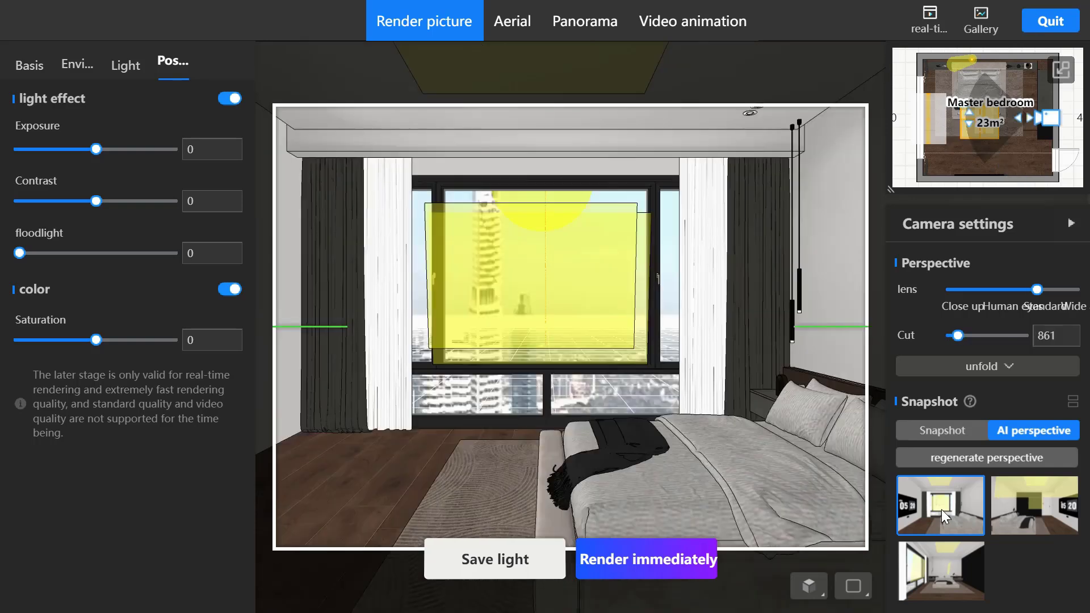
{"action": "left_click", "coordinate": [1026, 506]}
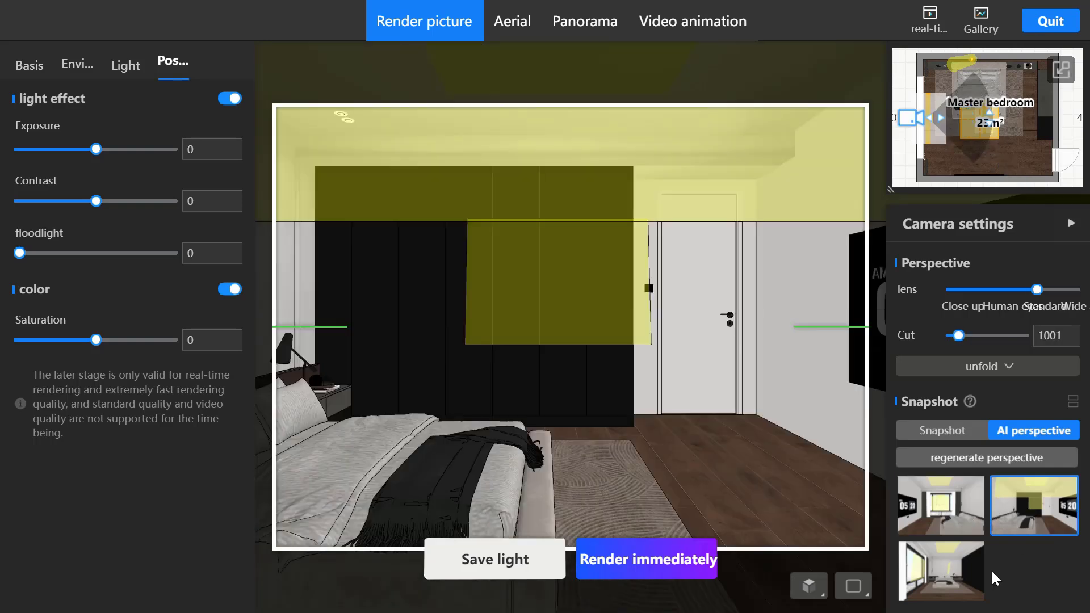
{"action": "left_click", "coordinate": [927, 576]}
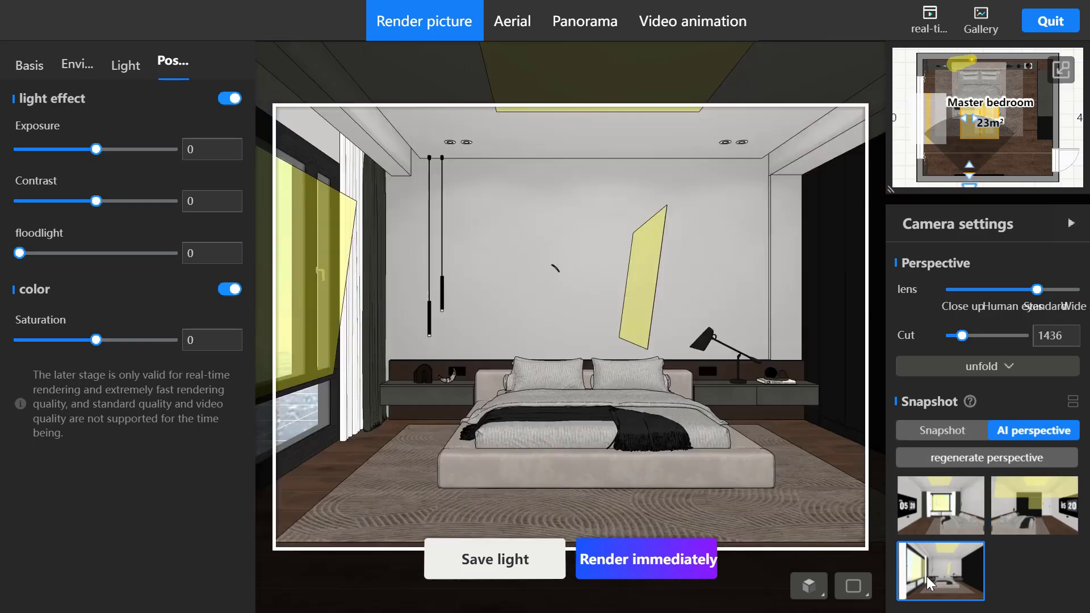
{"action": "left_click", "coordinate": [938, 509]}
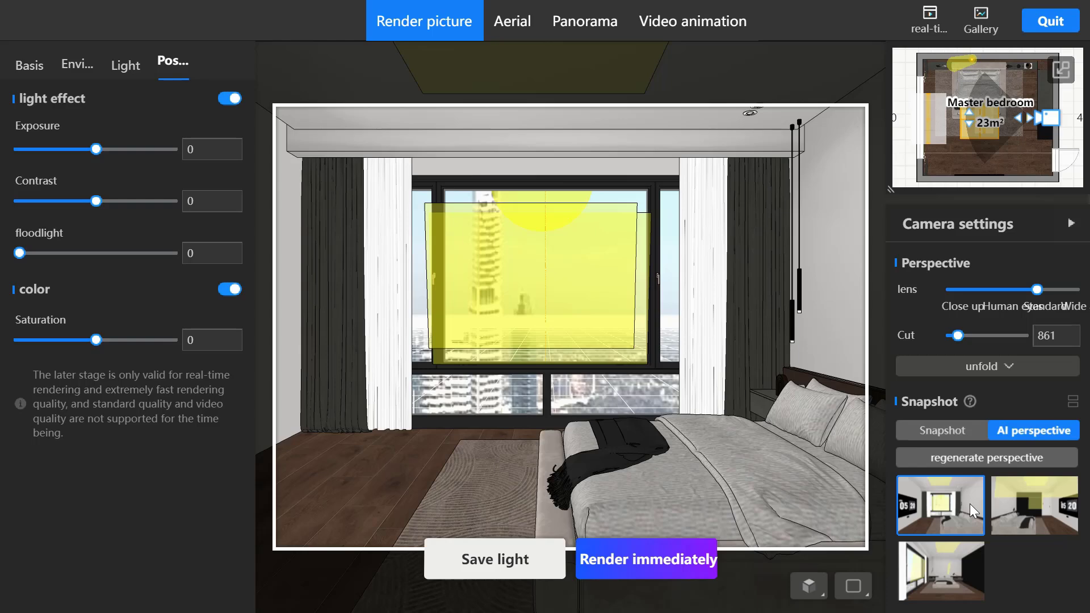
- Save the window-facing perspective as a new snapshot and select it
{"action": "left_click", "coordinate": [947, 436]}
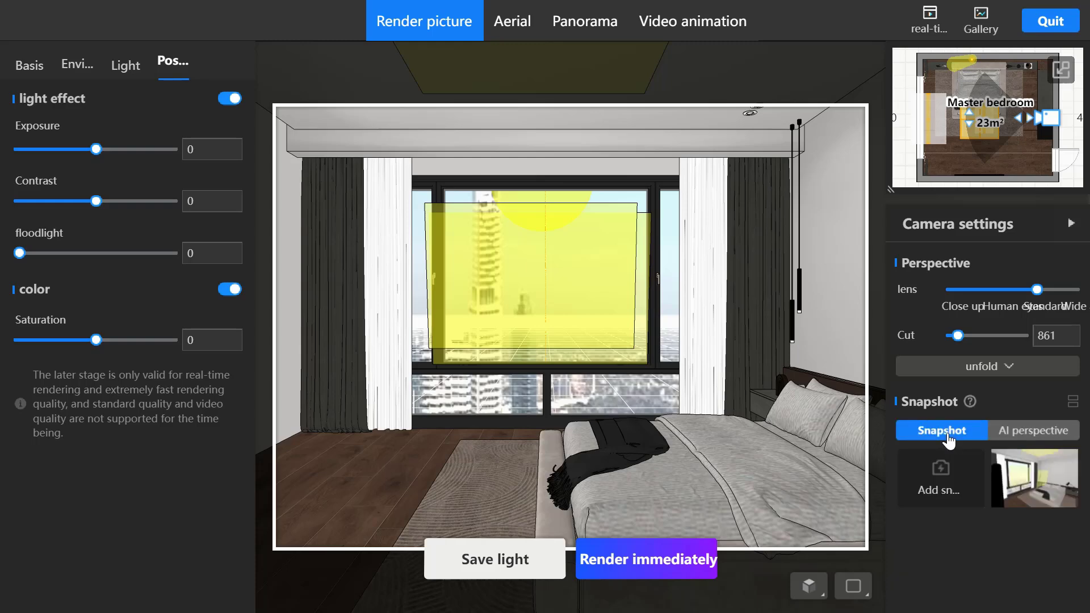
{"action": "left_click", "coordinate": [940, 488]}
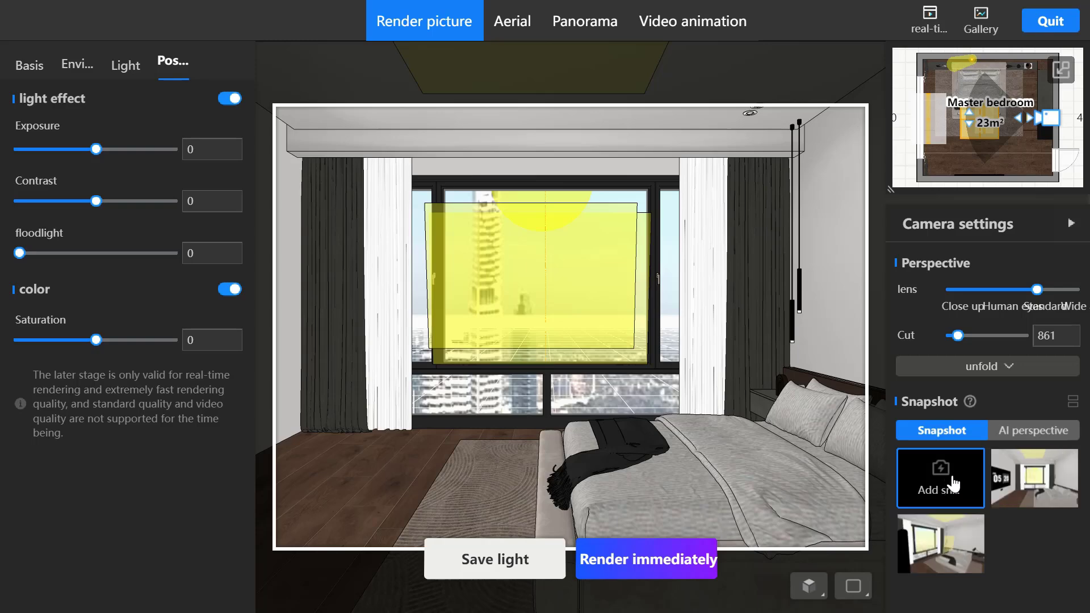
{"action": "left_click", "coordinate": [1030, 479]}
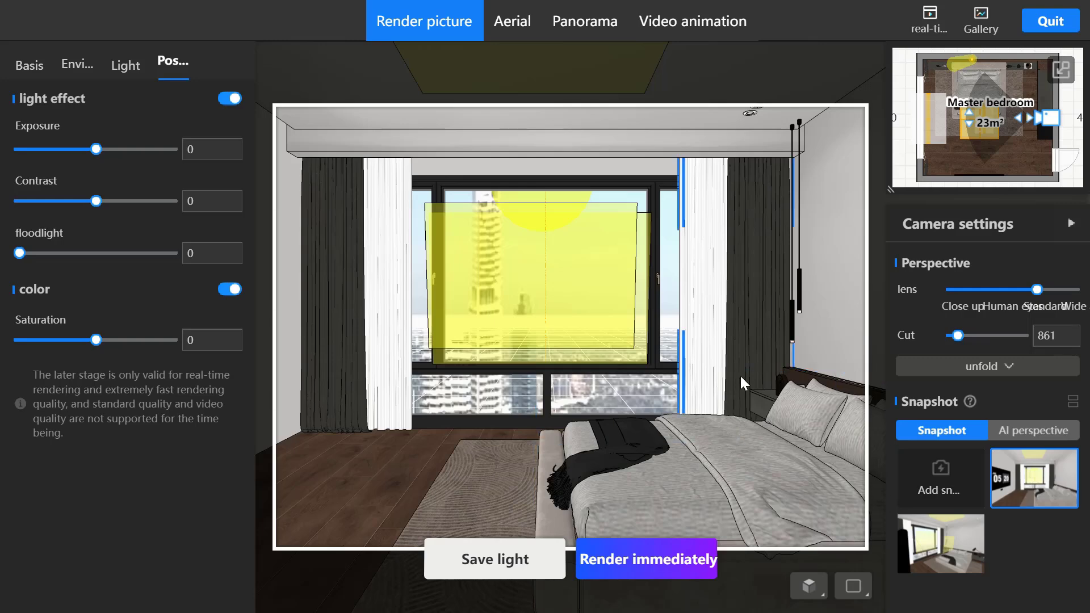
- Turn and shift the camera slightly, reshoot the window-facing snapshot from that view, and switch to the other snapshot and back
{"action": "left_click_drag", "start_coordinate": [740, 374], "coordinate": [764, 355]}
{"action": "key", "text": "d"}
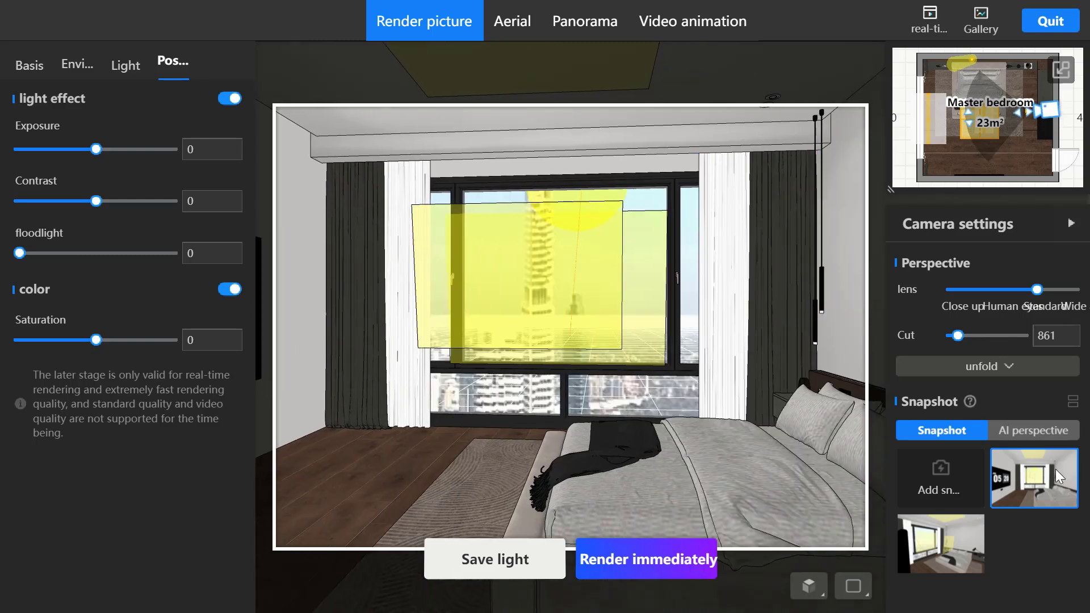
{"action": "right_click", "coordinate": [1038, 472]}
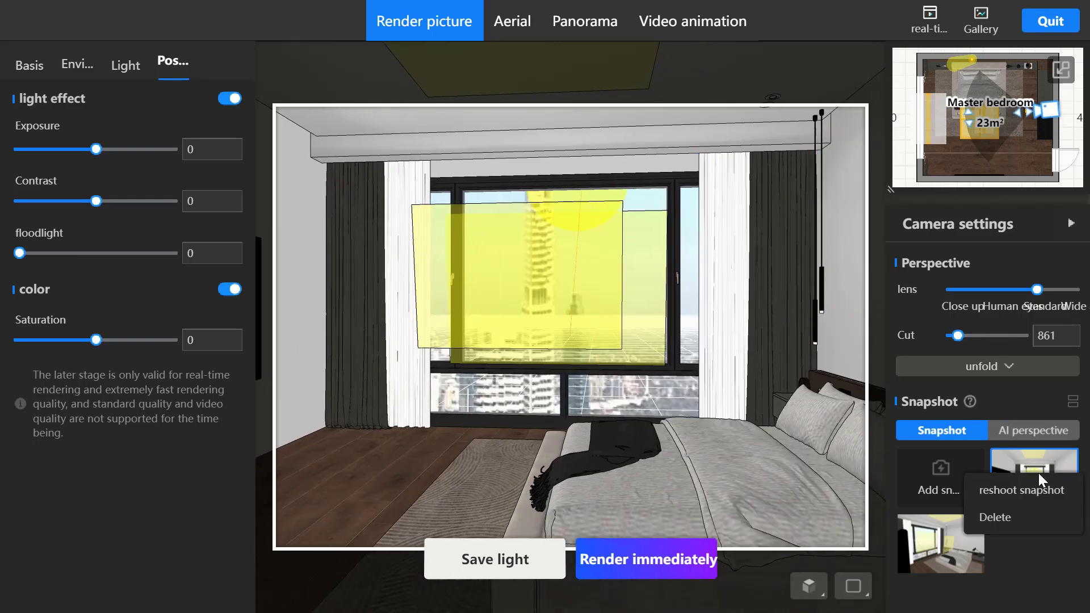
{"action": "left_click", "coordinate": [1032, 490]}
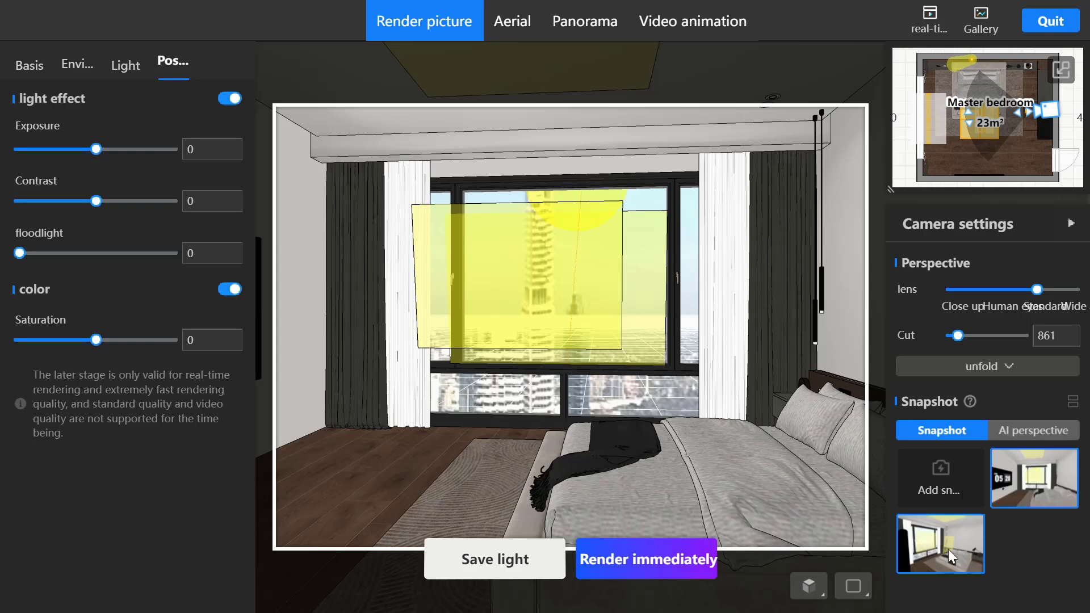
{"action": "left_click", "coordinate": [948, 549]}
{"action": "left_click", "coordinate": [1005, 494]}
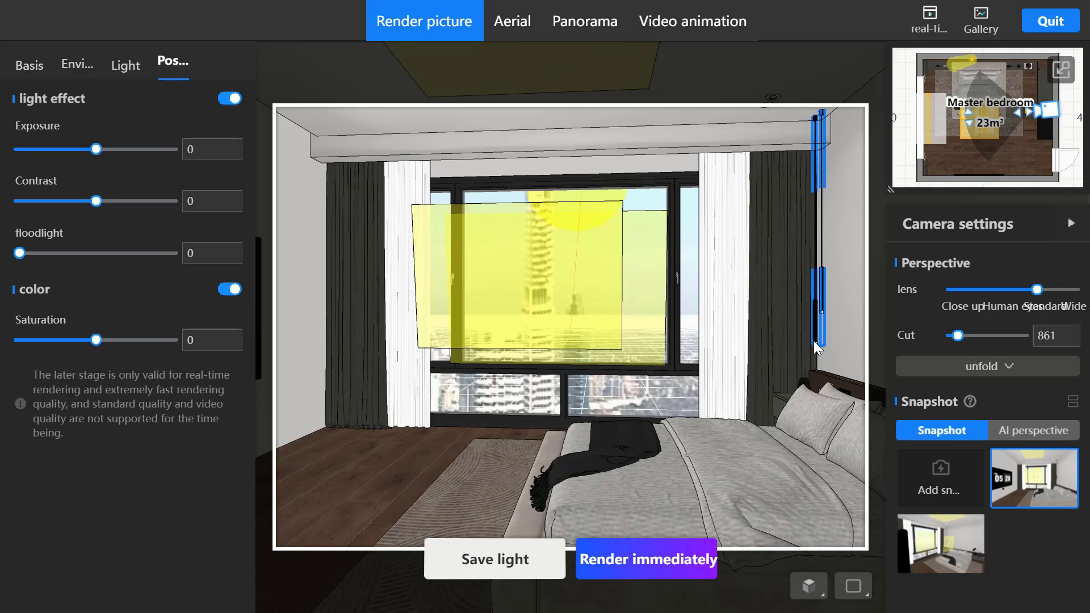
- Reposition and rotate the camera on the mini floor plan to bring it closer to the bedroom window
{"action": "mouse_move", "coordinate": [1044, 122]}
{"action": "left_mouse_down"}
{"action": "mouse_move", "coordinate": [1038, 110]}
{"action": "mouse_move", "coordinate": [1049, 115]}
{"action": "mouse_move", "coordinate": [1044, 130]}
{"action": "left_mouse_up"}
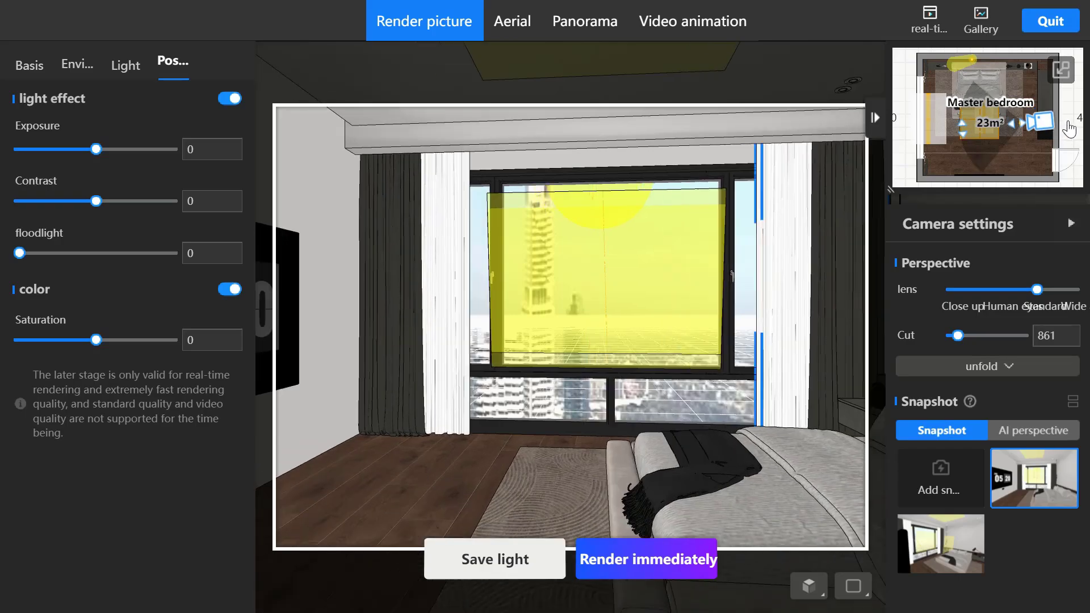
{"action": "left_click_drag", "start_coordinate": [1069, 128], "coordinate": [1028, 121]}
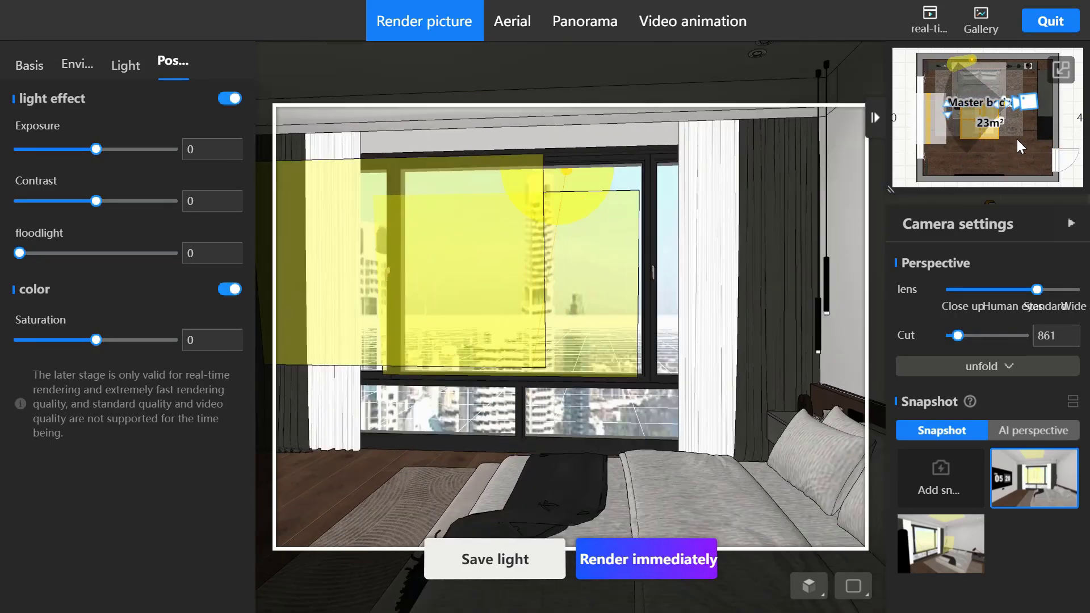
- Open the bathroom render of 2024/06/14 17:42:01 from the gallery, view its Beautify Image settings and close the image
{"action": "left_click", "coordinate": [985, 35]}
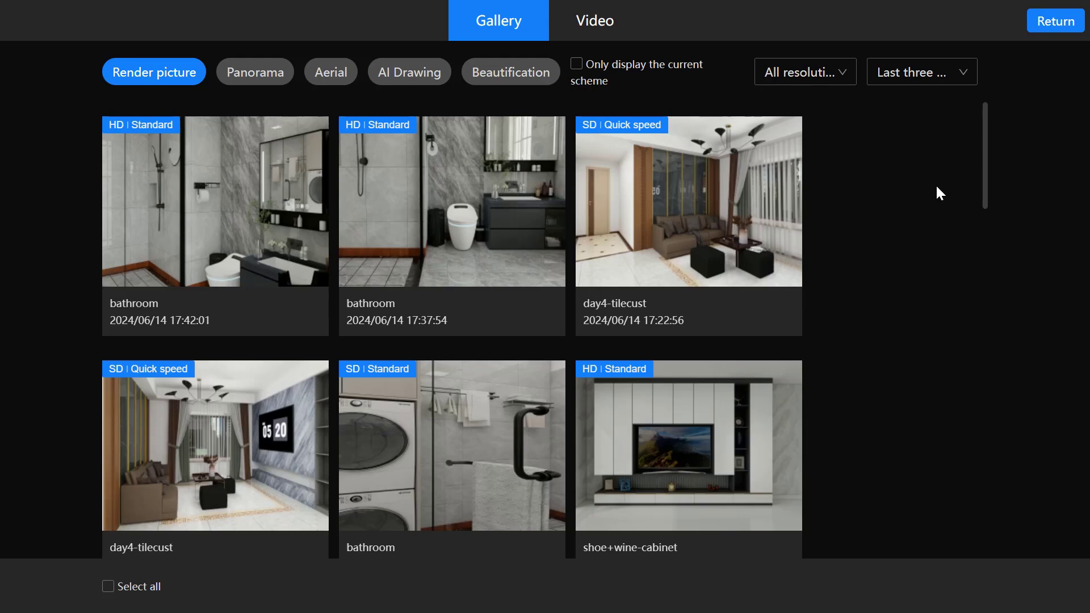
{"action": "mouse_move", "coordinate": [702, 427]}
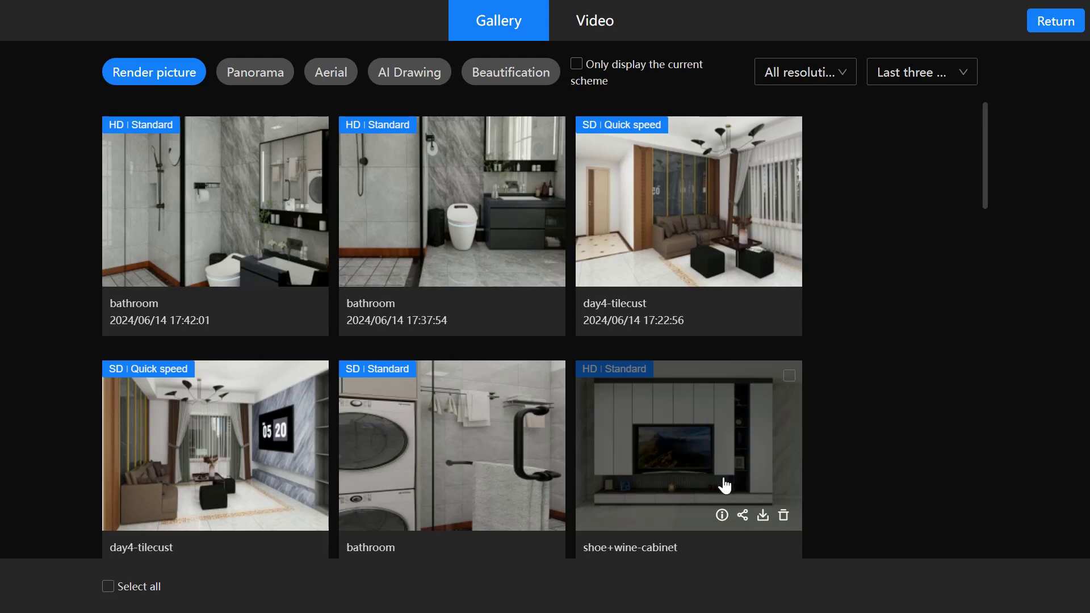
{"action": "mouse_move", "coordinate": [720, 516]}
{"action": "left_click", "coordinate": [177, 182]}
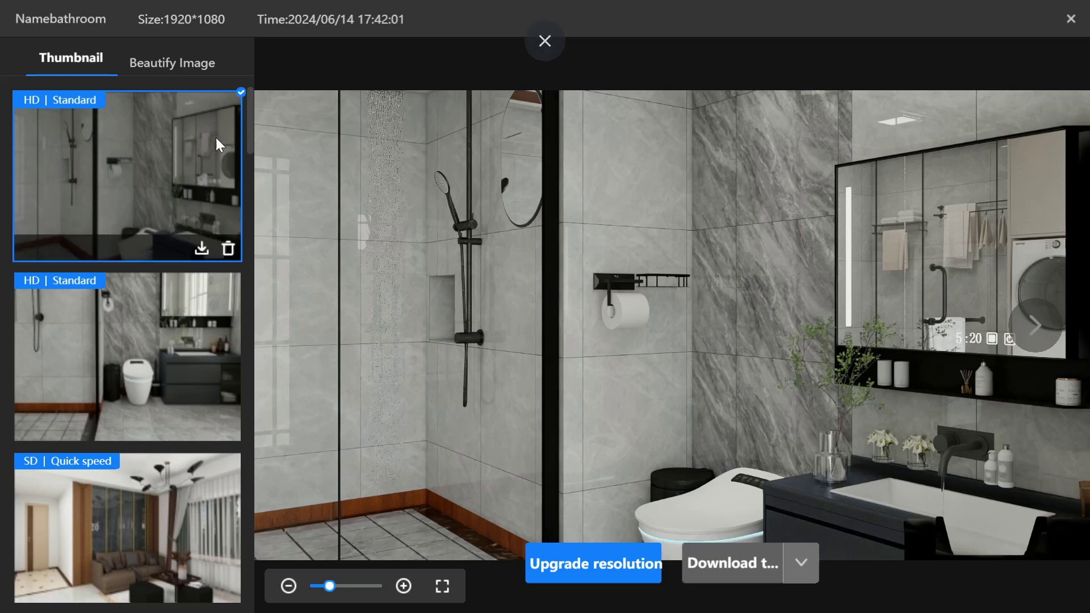
{"action": "left_click", "coordinate": [174, 72]}
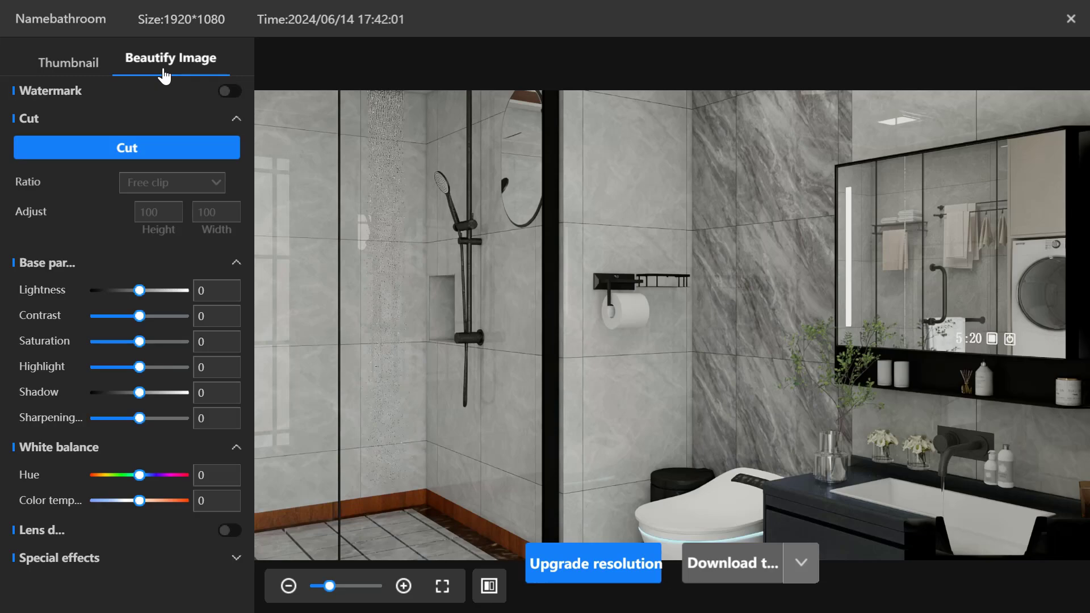
{"action": "left_click", "coordinate": [1071, 18]}
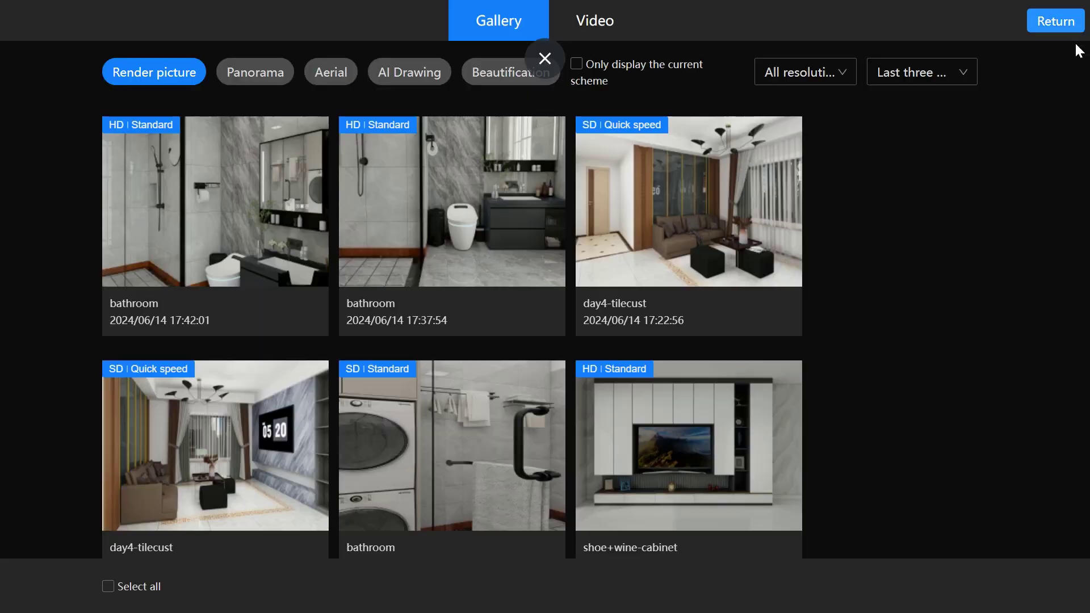
- Leave the gallery, quit the rendering environment and open the Feedback page from the help options
{"action": "left_click", "coordinate": [1053, 23]}
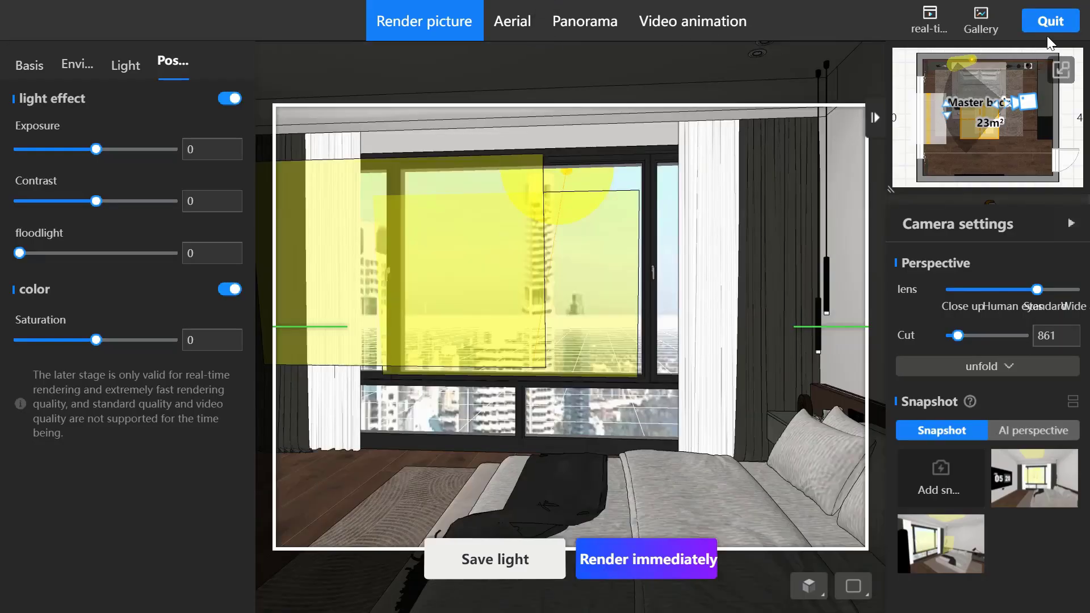
{"action": "left_click", "coordinate": [1050, 26]}
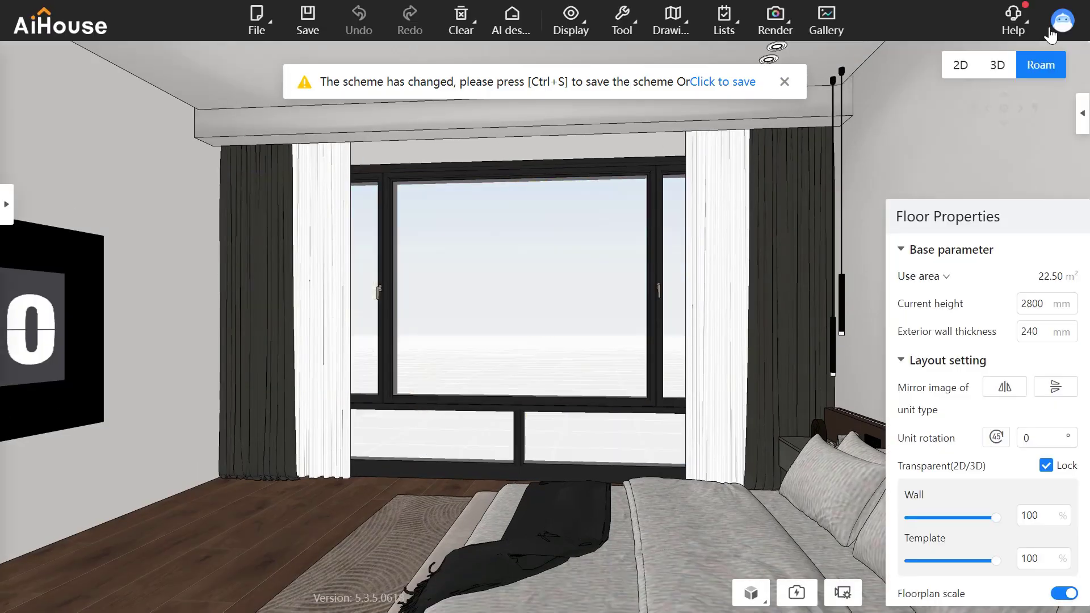
{"action": "mouse_move", "coordinate": [1020, 29]}
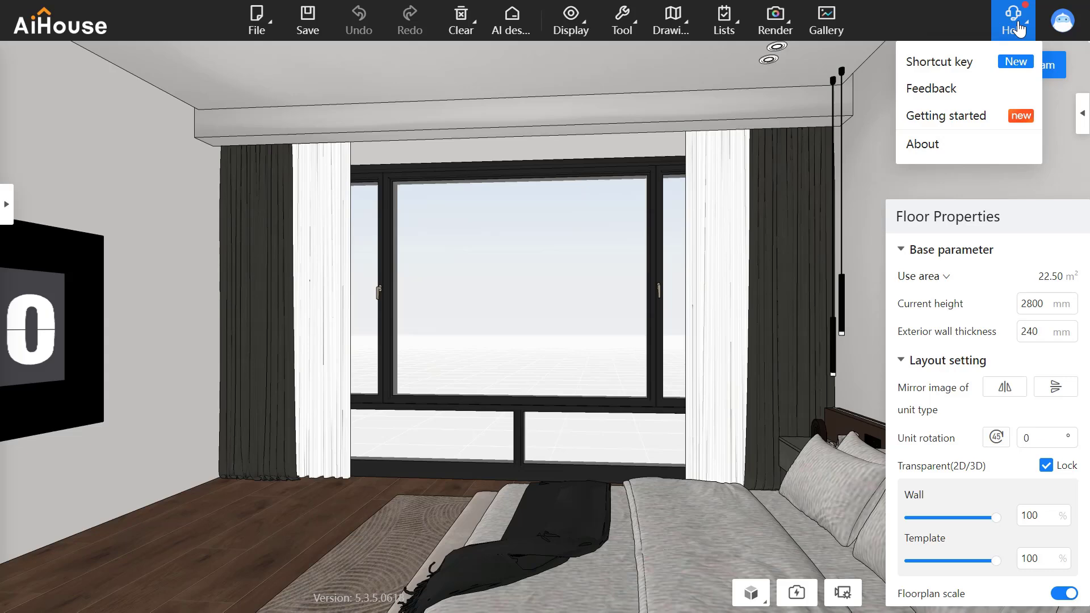
{"action": "left_click", "coordinate": [980, 86]}
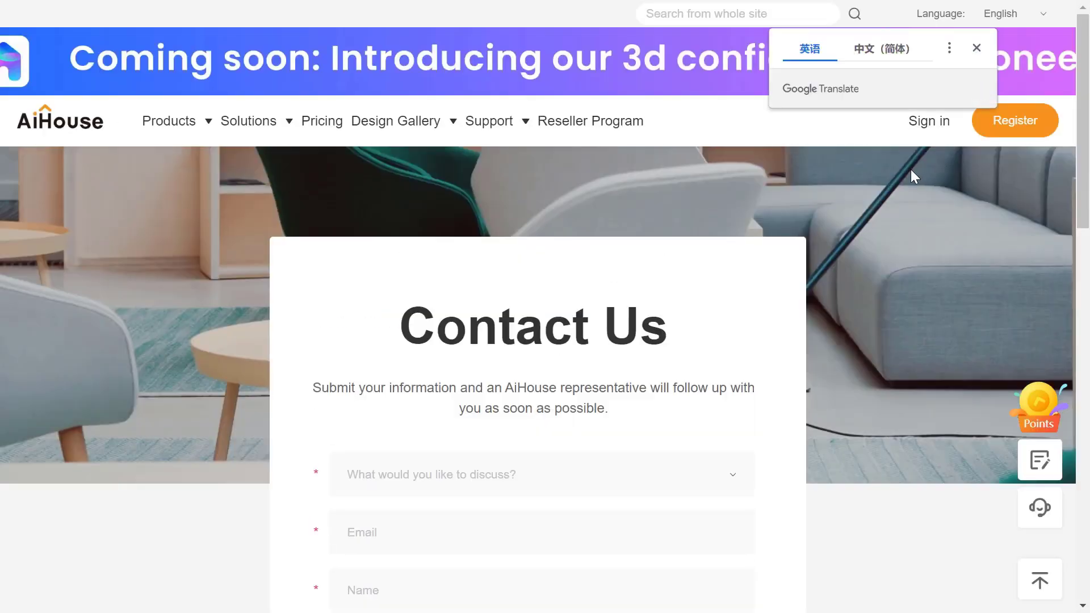